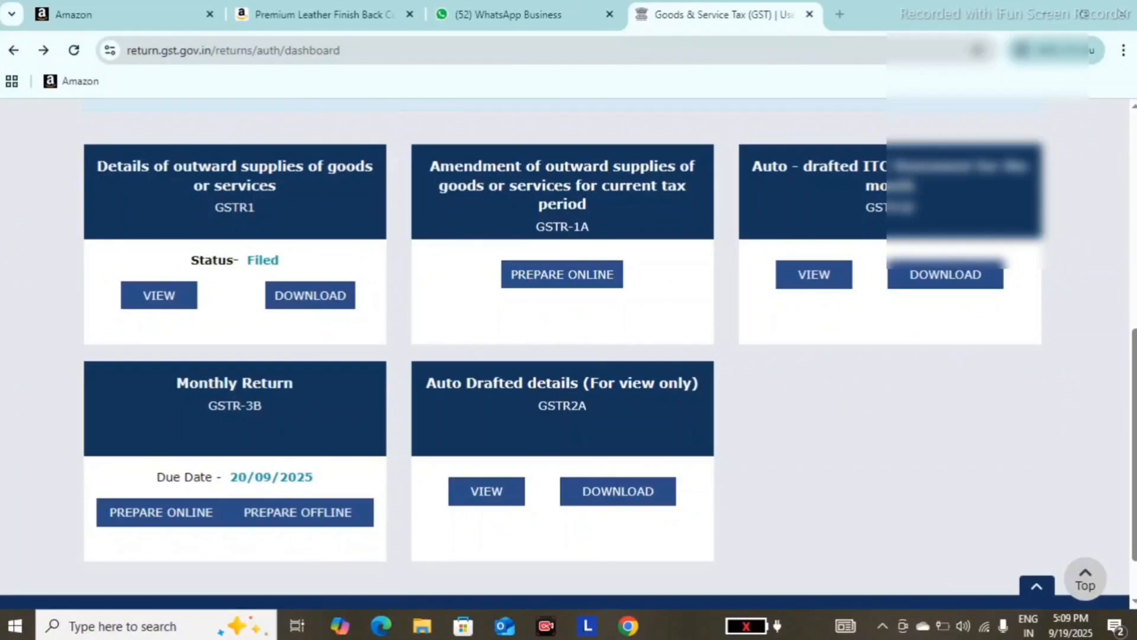
- Open the August GSTR-3B monthly return for online preparation and dismiss its system generated summary
{"action": "scroll", "coordinate": [598, 212], "scroll_direction": "up", "scroll_amount": 8}
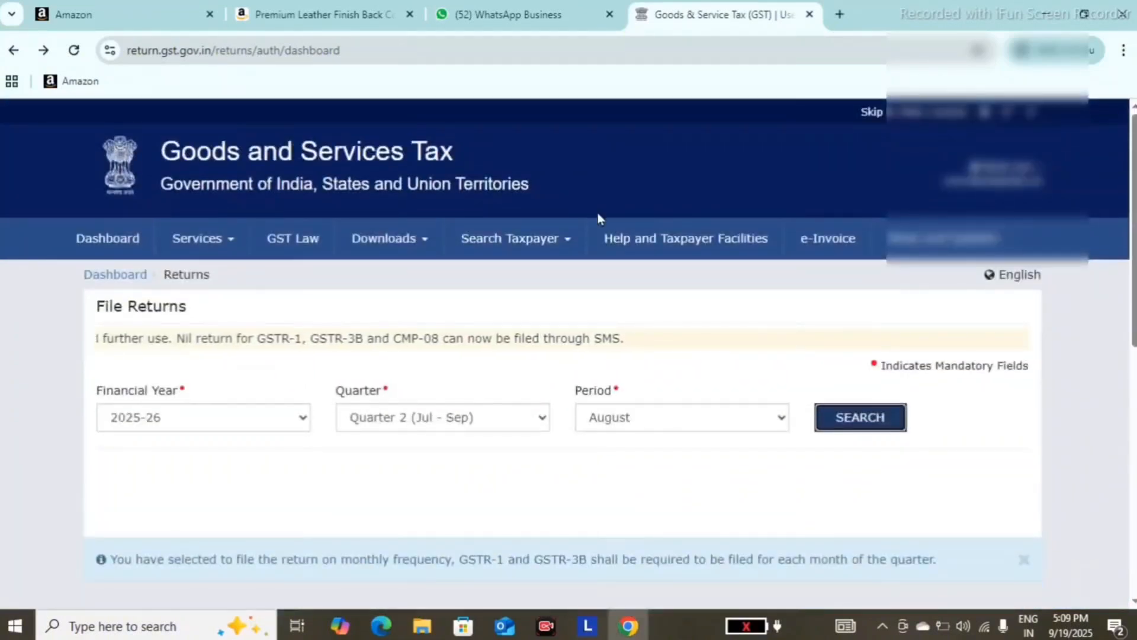
{"action": "left_click", "coordinate": [665, 418]}
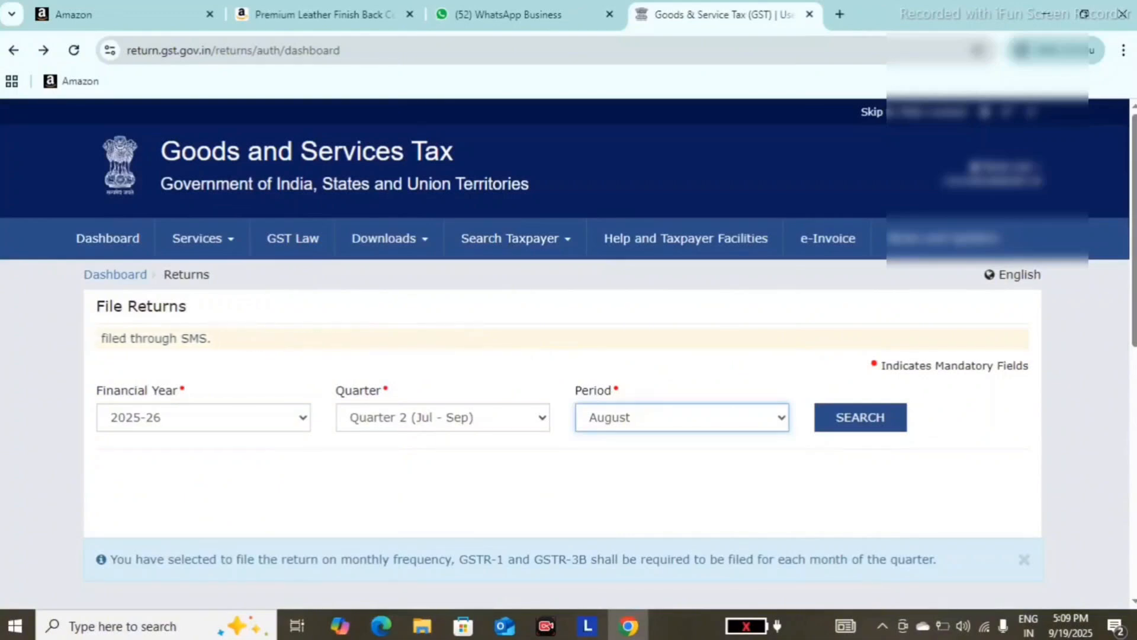
{"action": "left_click", "coordinate": [1134, 497]}
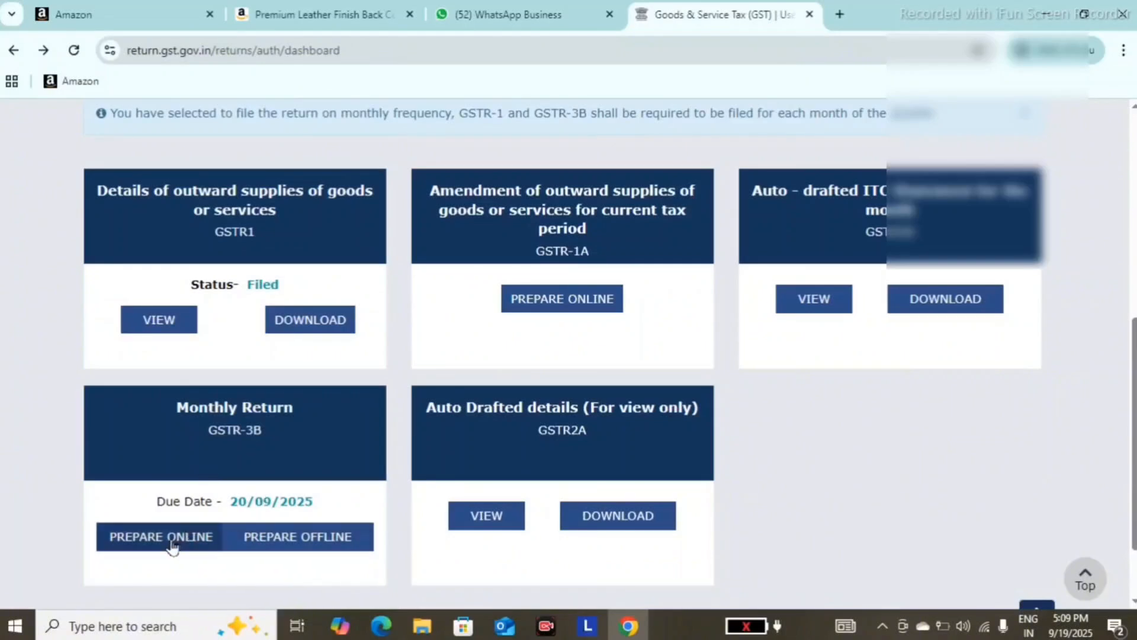
{"action": "left_click", "coordinate": [171, 542]}
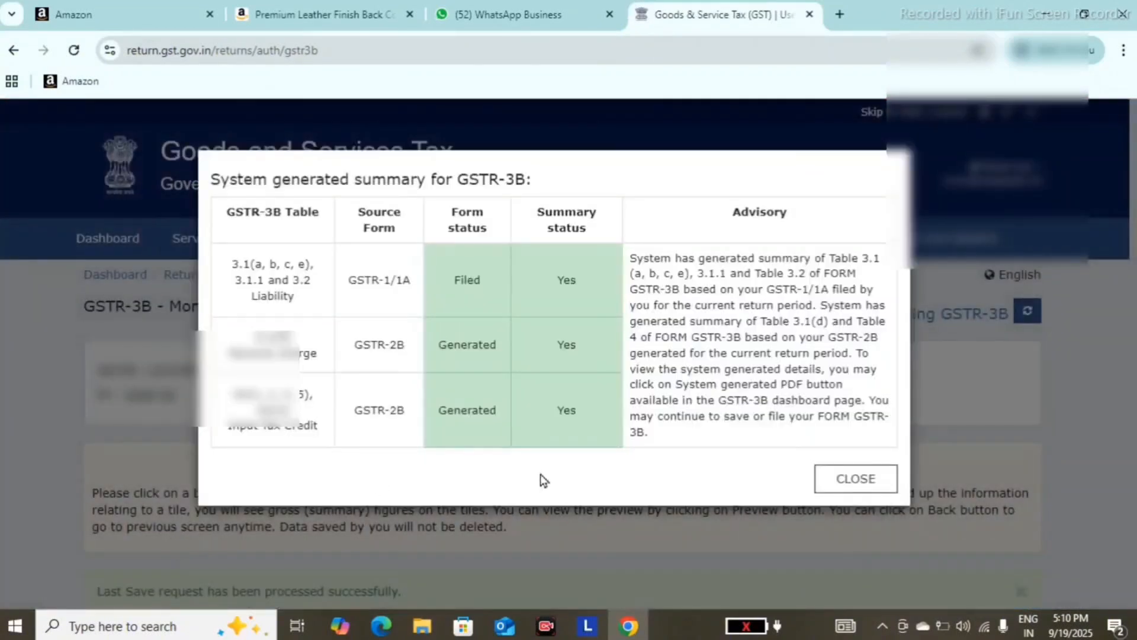
{"action": "left_click", "coordinate": [832, 482]}
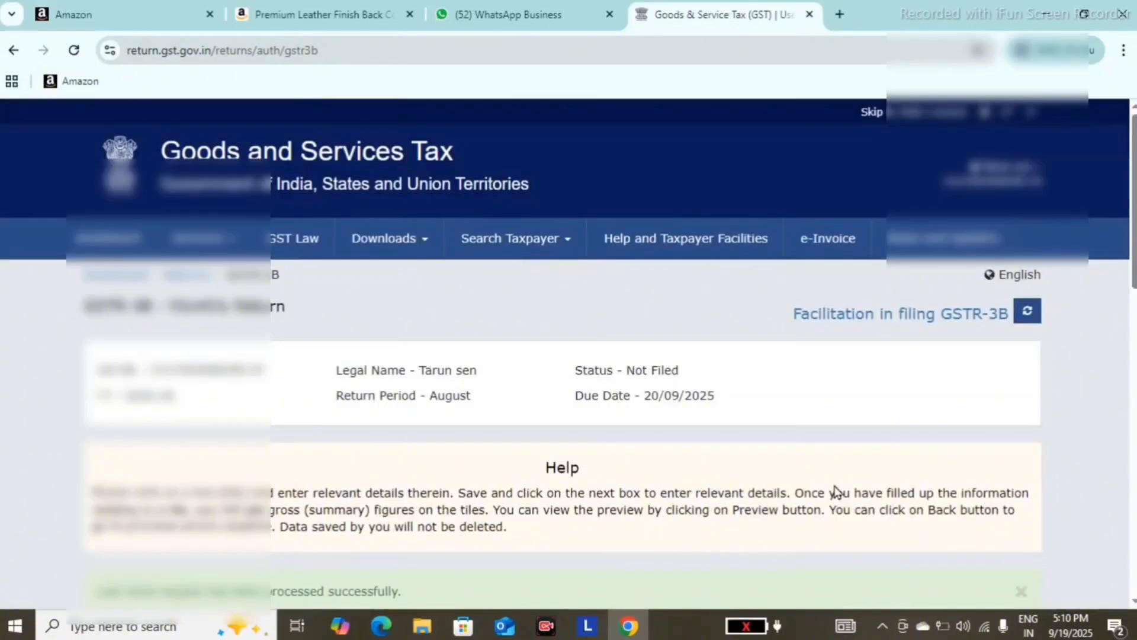
- Open section 3.1 on outward and reverse charge inward supplies, accept the IGST refund guidelines and confirm the auto-drafted values
{"action": "scroll", "coordinate": [835, 490], "scroll_direction": "down", "scroll_amount": 8}
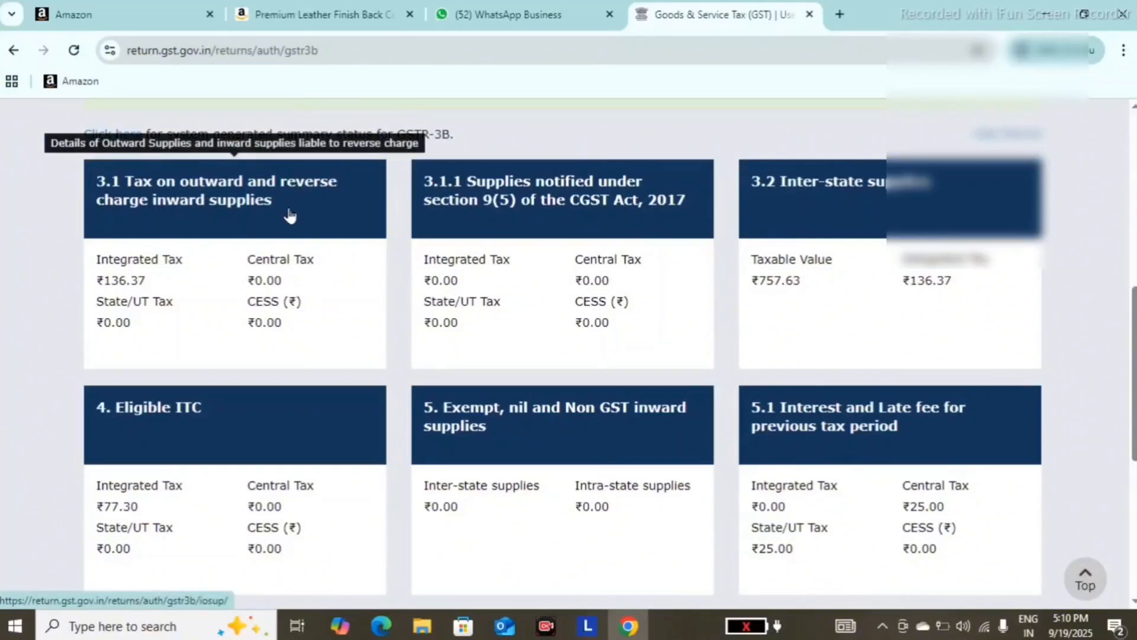
{"action": "left_click", "coordinate": [246, 261]}
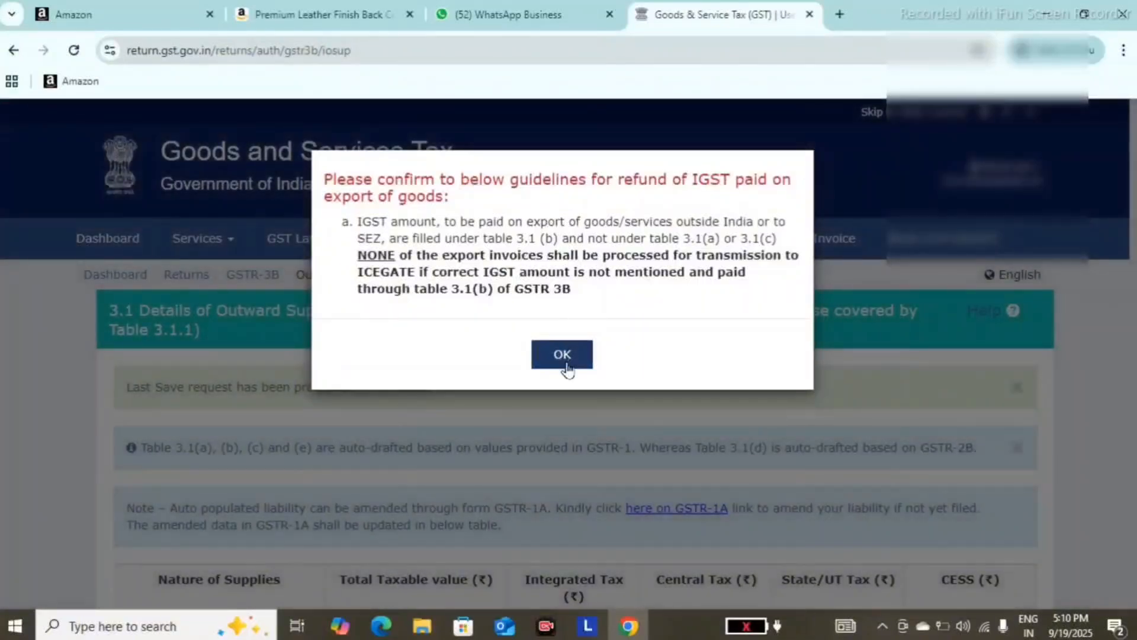
{"action": "left_click", "coordinate": [563, 356]}
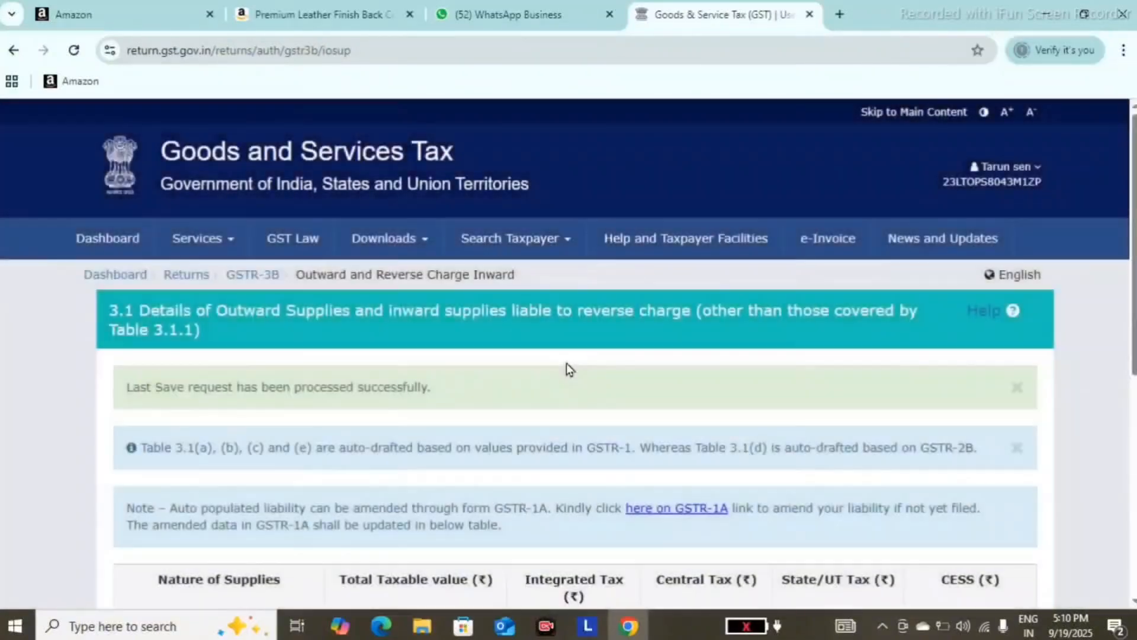
{"action": "scroll", "coordinate": [567, 363], "scroll_direction": "down", "scroll_amount": 1}
{"action": "scroll", "coordinate": [566, 362], "scroll_direction": "down", "scroll_amount": 6}
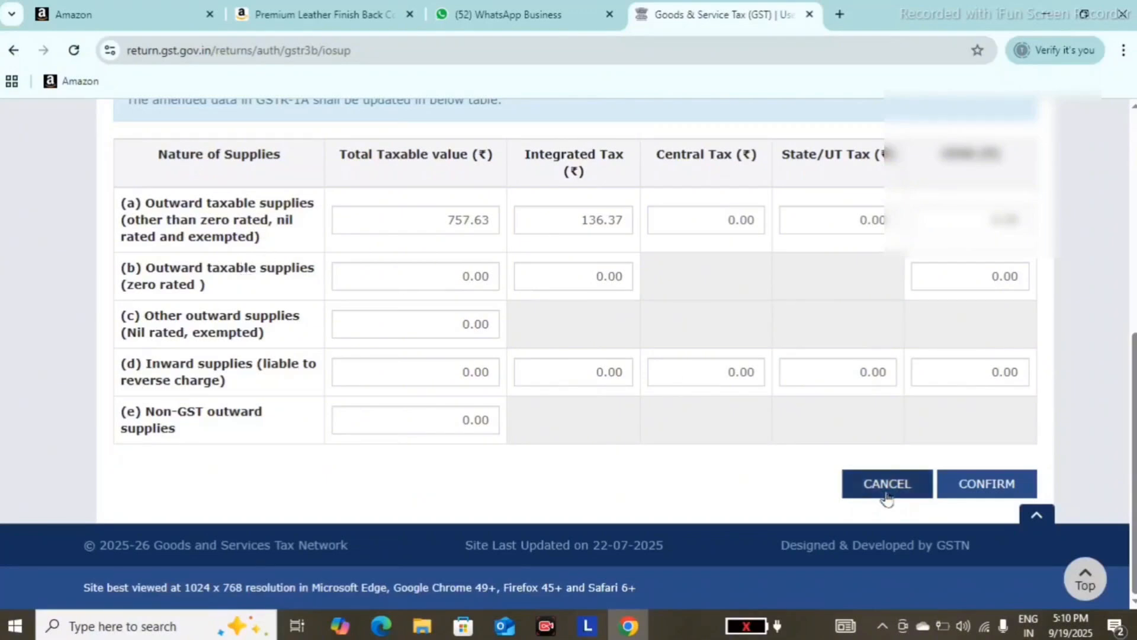
{"action": "left_click", "coordinate": [967, 499]}
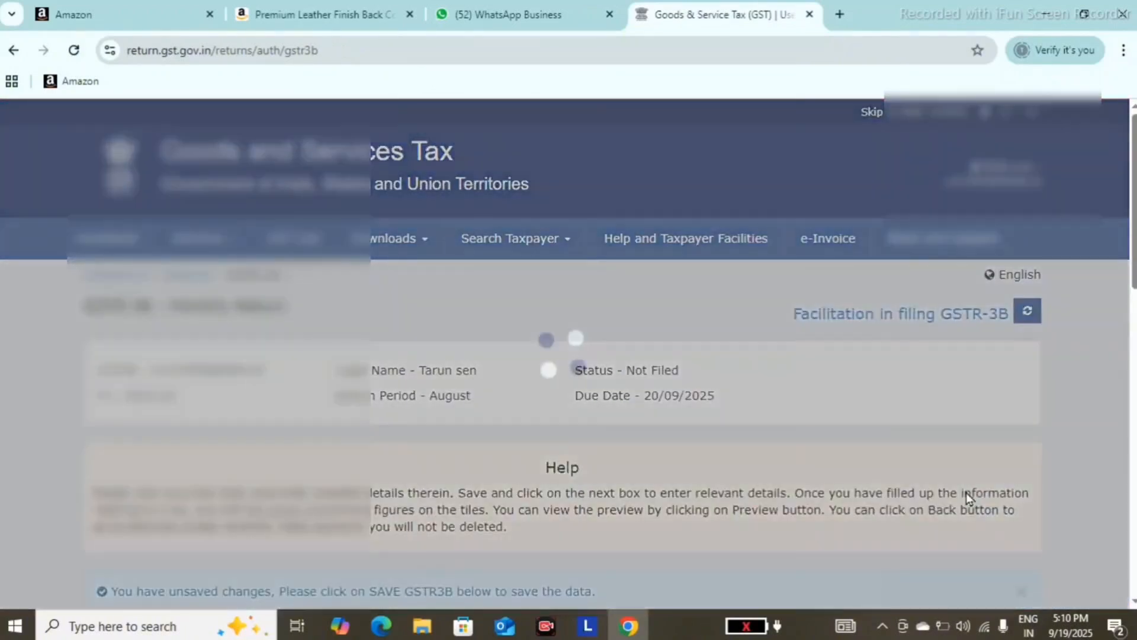
- Open section 3.2 Inter-state supplies, review the supplies made to unregistered persons and confirm them
{"action": "scroll", "coordinate": [966, 493], "scroll_direction": "down", "scroll_amount": 4}
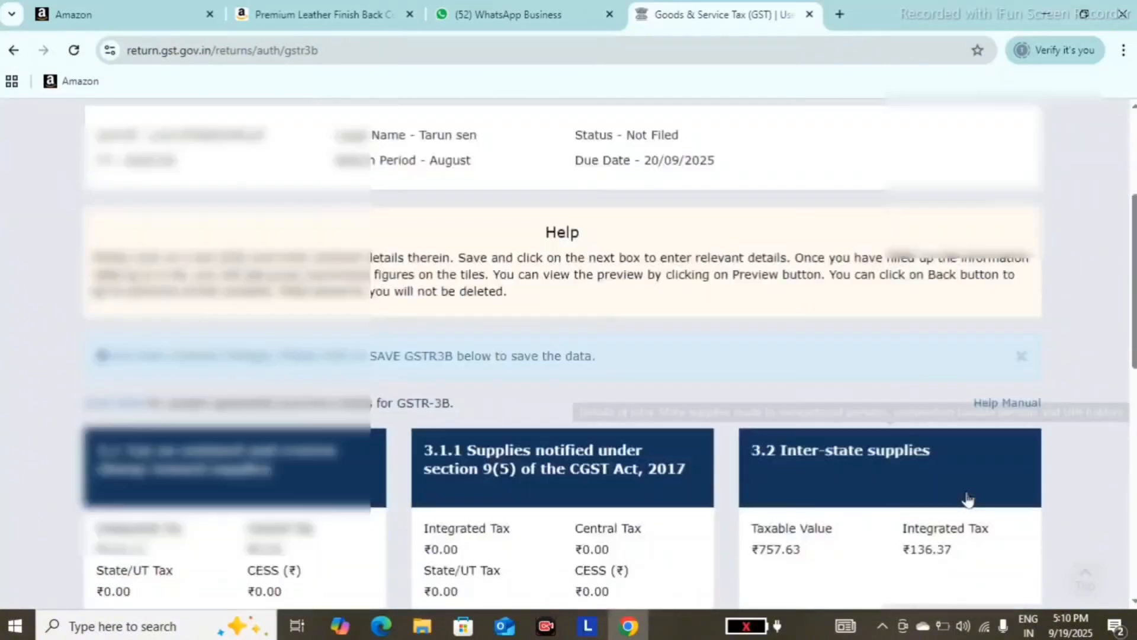
{"action": "scroll", "coordinate": [968, 499], "scroll_direction": "down", "scroll_amount": 2}
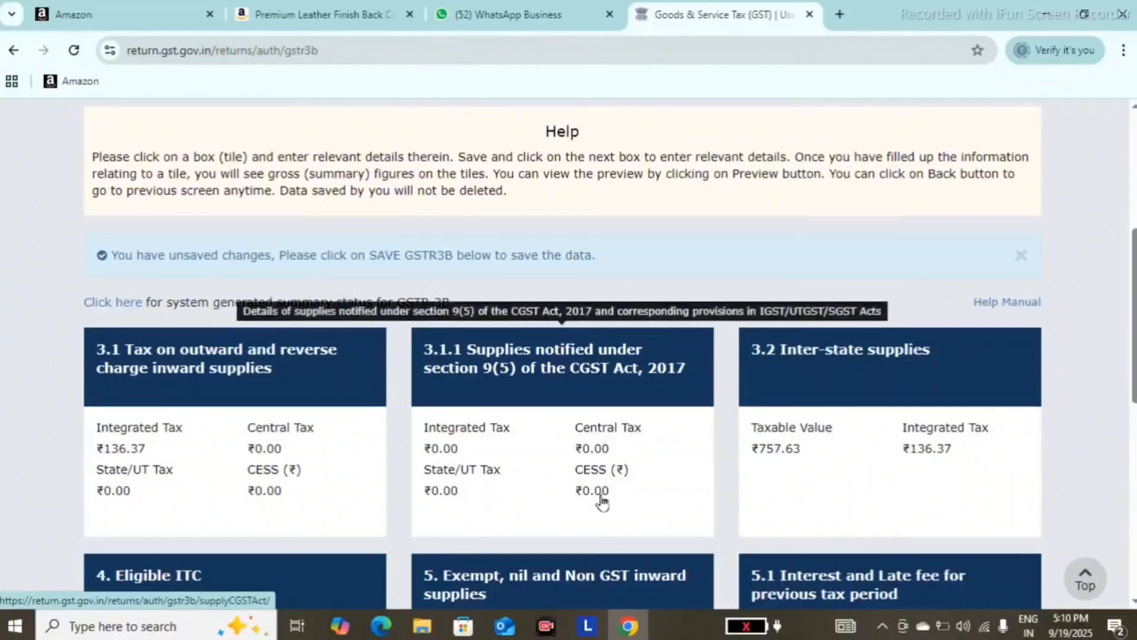
{"action": "scroll", "coordinate": [887, 503], "scroll_direction": "down", "scroll_amount": 1}
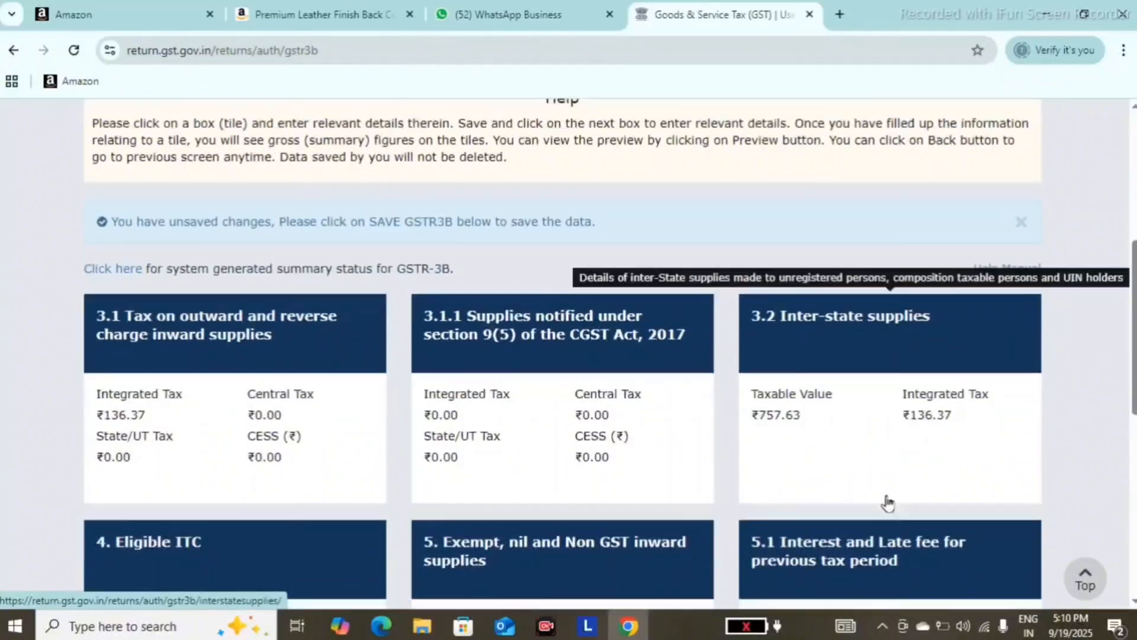
{"action": "scroll", "coordinate": [887, 503], "scroll_direction": "down", "scroll_amount": 3}
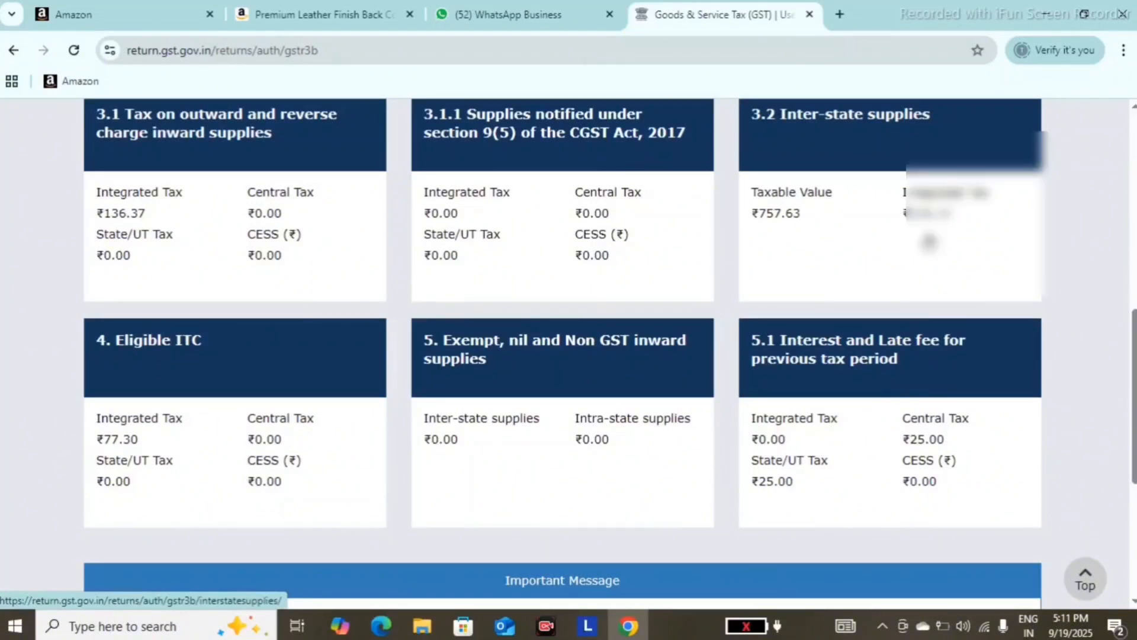
{"action": "left_click", "coordinate": [930, 242]}
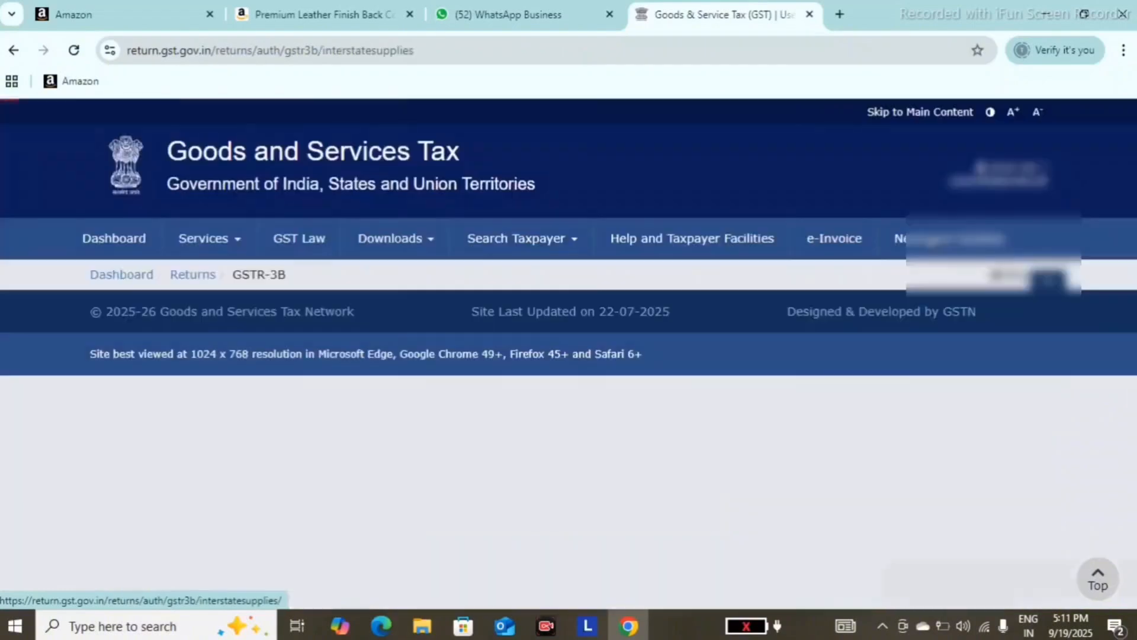
{"action": "scroll", "coordinate": [568, 354], "scroll_direction": "down", "scroll_amount": 5}
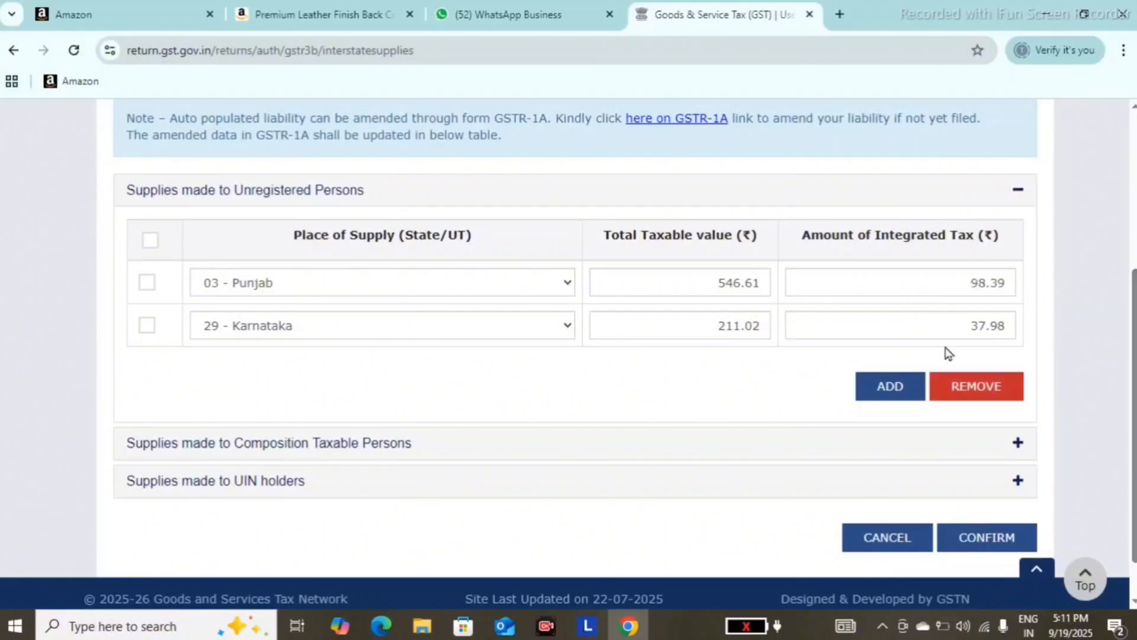
{"action": "scroll", "coordinate": [943, 341], "scroll_direction": "down", "scroll_amount": 1}
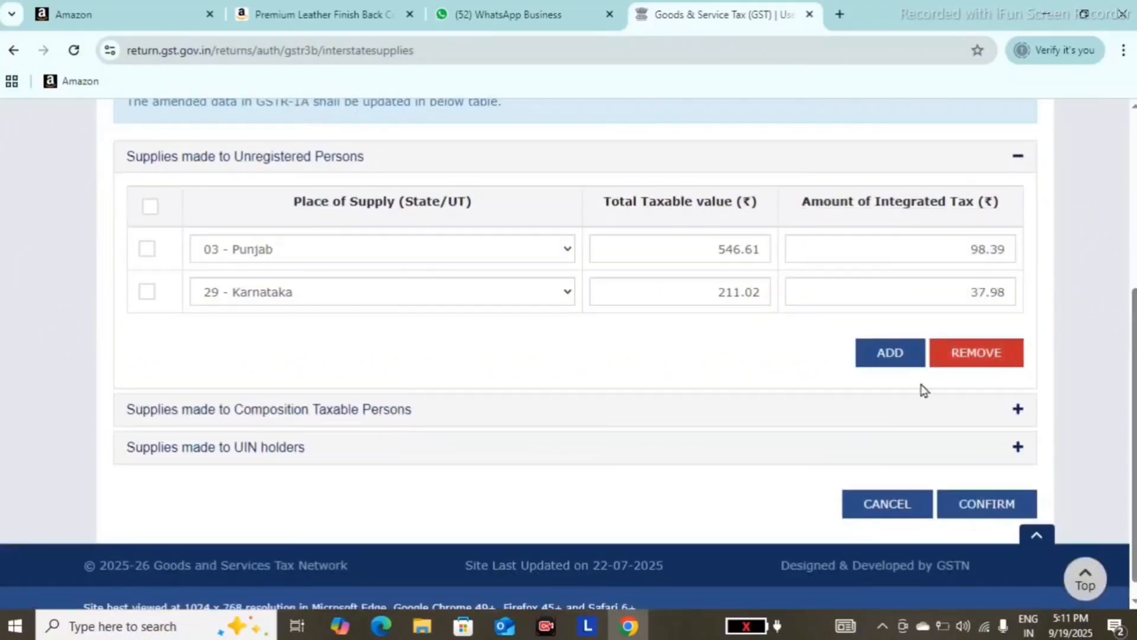
{"action": "left_click", "coordinate": [964, 505]}
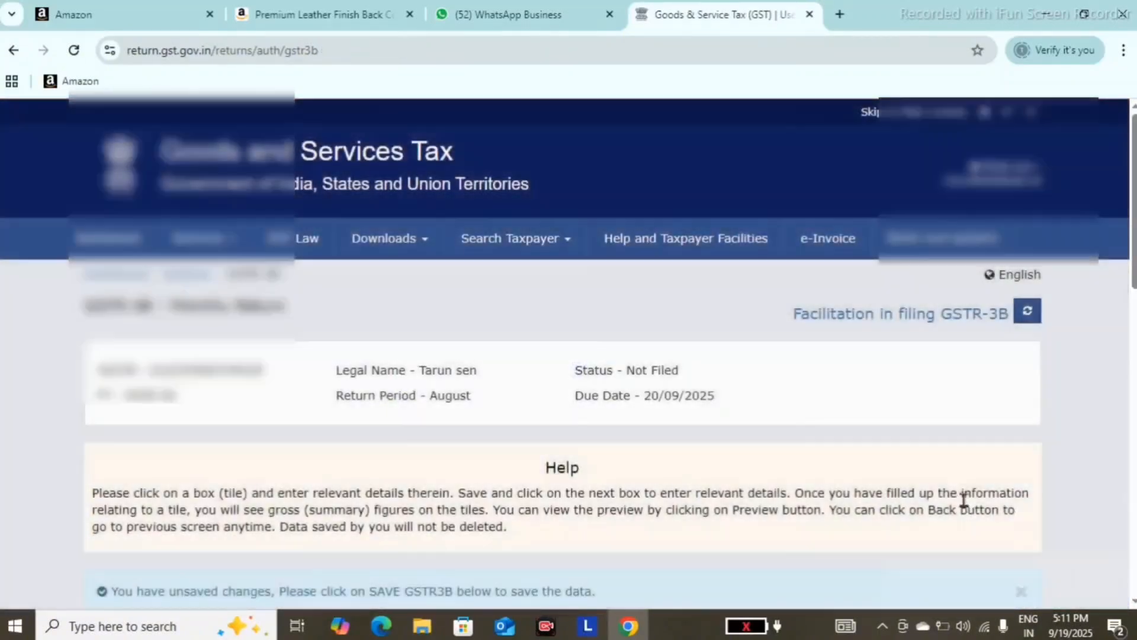
- Open section 4 Eligible ITC, review the available, reversed and net ITC amounts, and confirm the table
{"action": "scroll", "coordinate": [964, 501], "scroll_direction": "down", "scroll_amount": 5}
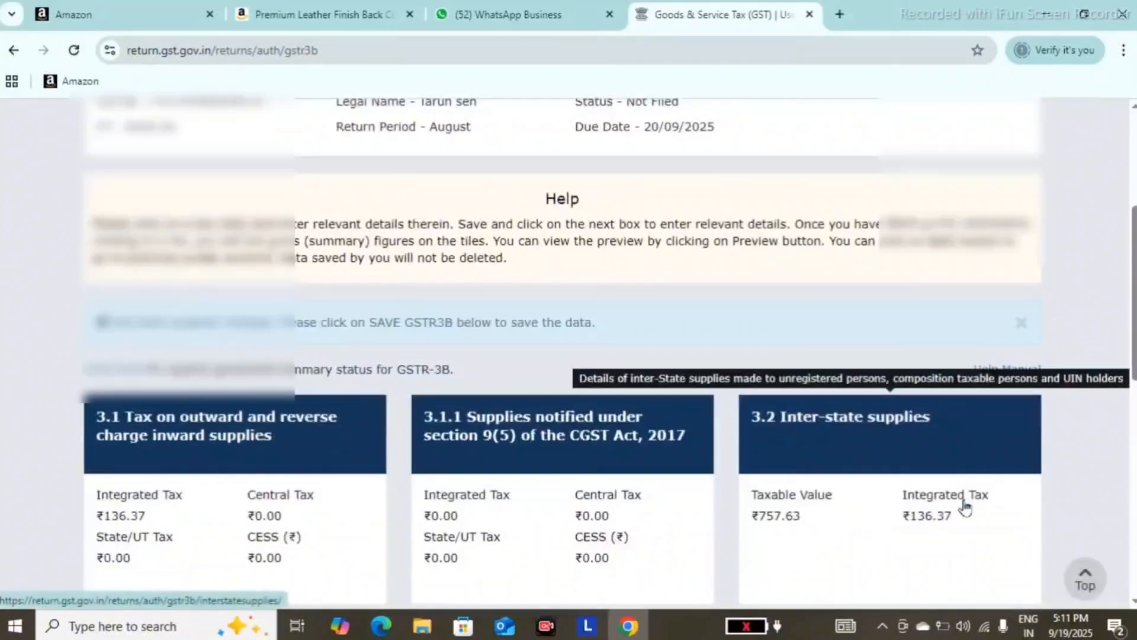
{"action": "scroll", "coordinate": [965, 507], "scroll_direction": "down", "scroll_amount": 4}
{"action": "scroll", "coordinate": [966, 507], "scroll_direction": "down", "scroll_amount": 1}
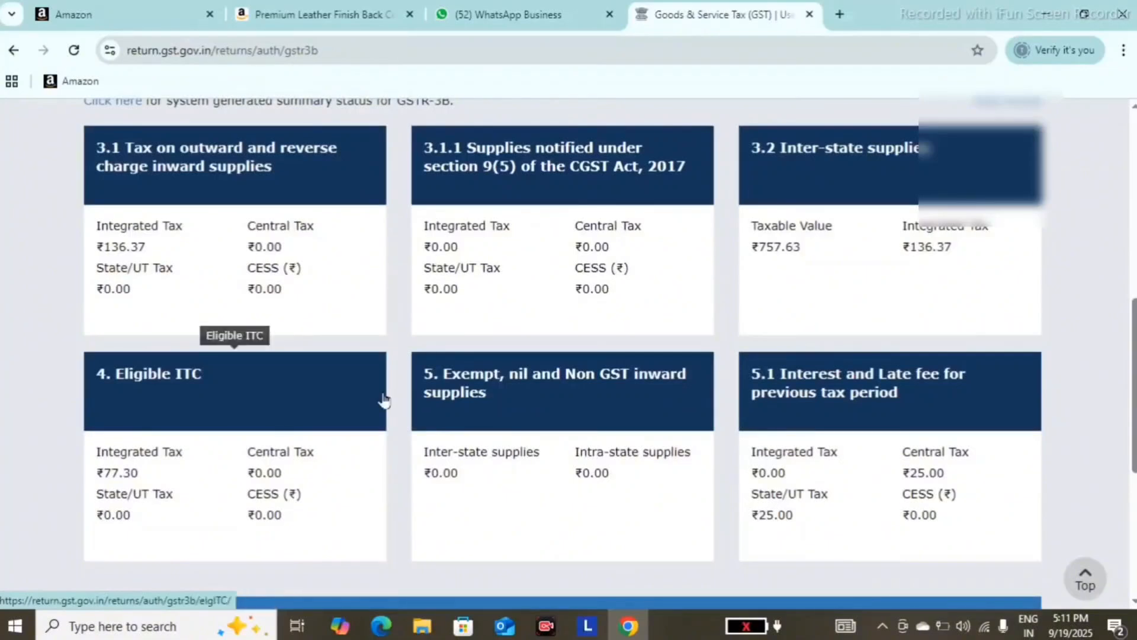
{"action": "left_click", "coordinate": [191, 476]}
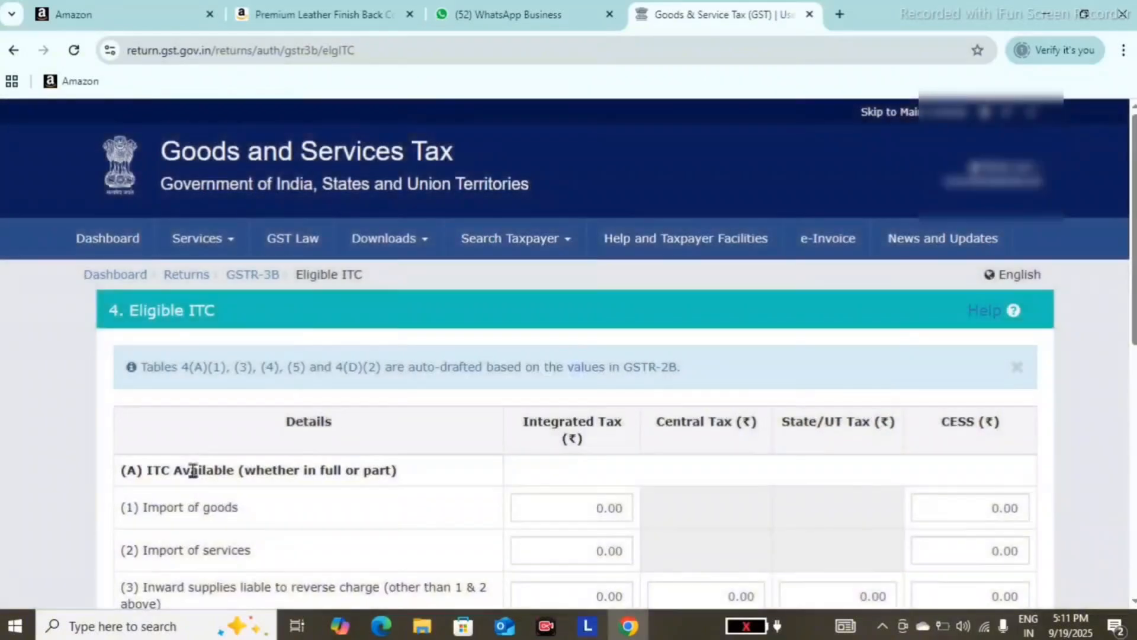
{"action": "scroll", "coordinate": [192, 470], "scroll_direction": "down", "scroll_amount": 2}
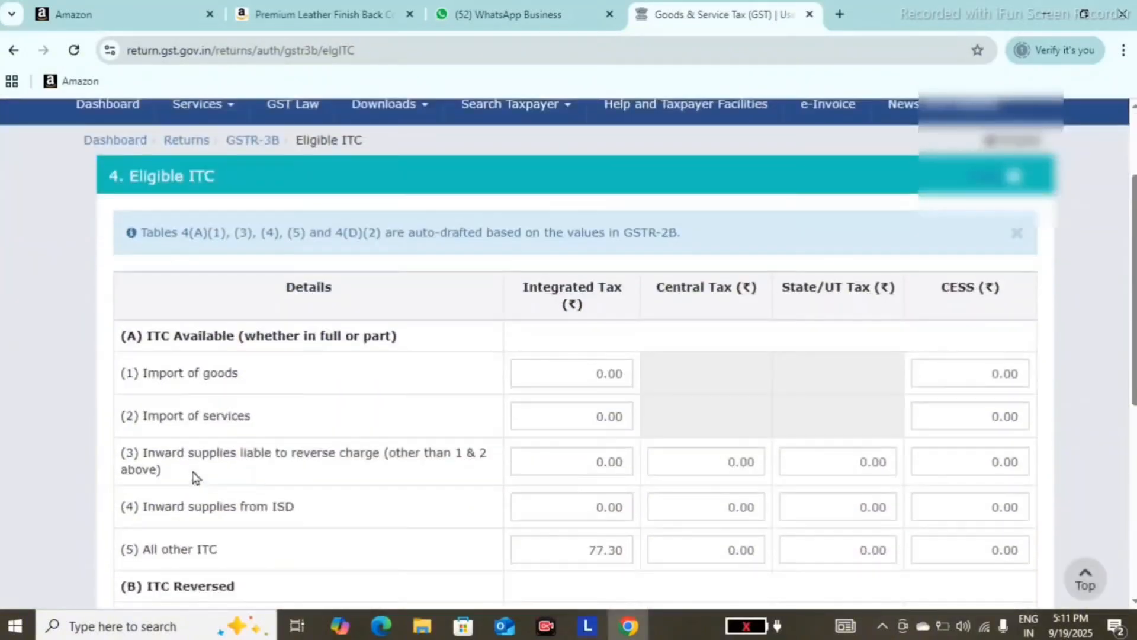
{"action": "scroll", "coordinate": [196, 477], "scroll_direction": "down", "scroll_amount": 1}
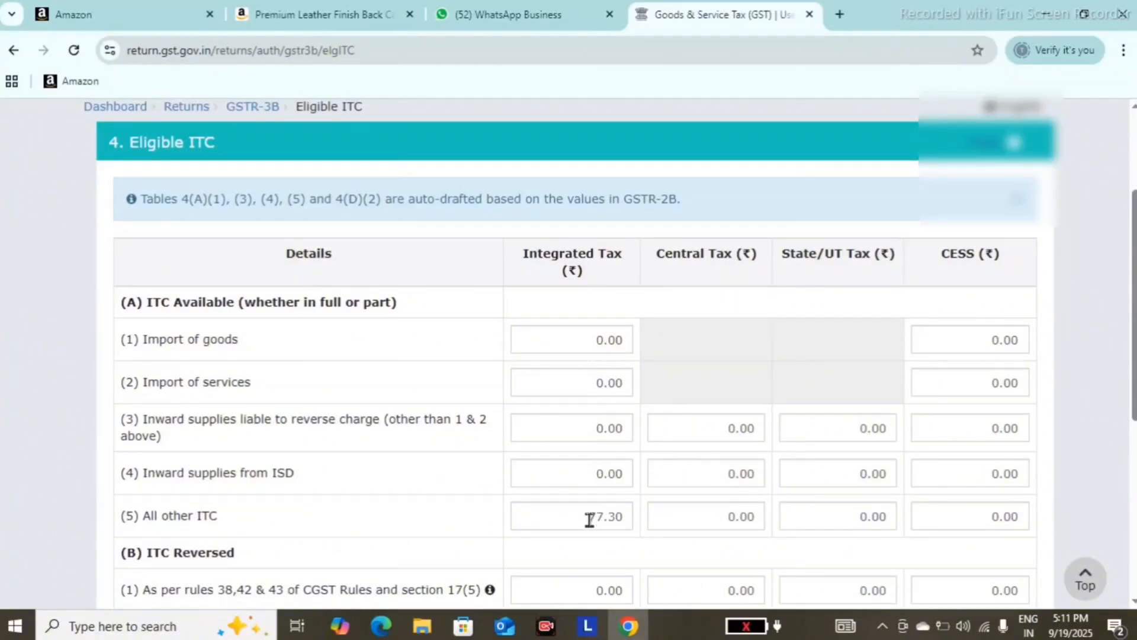
{"action": "mouse_move", "coordinate": [590, 520]}
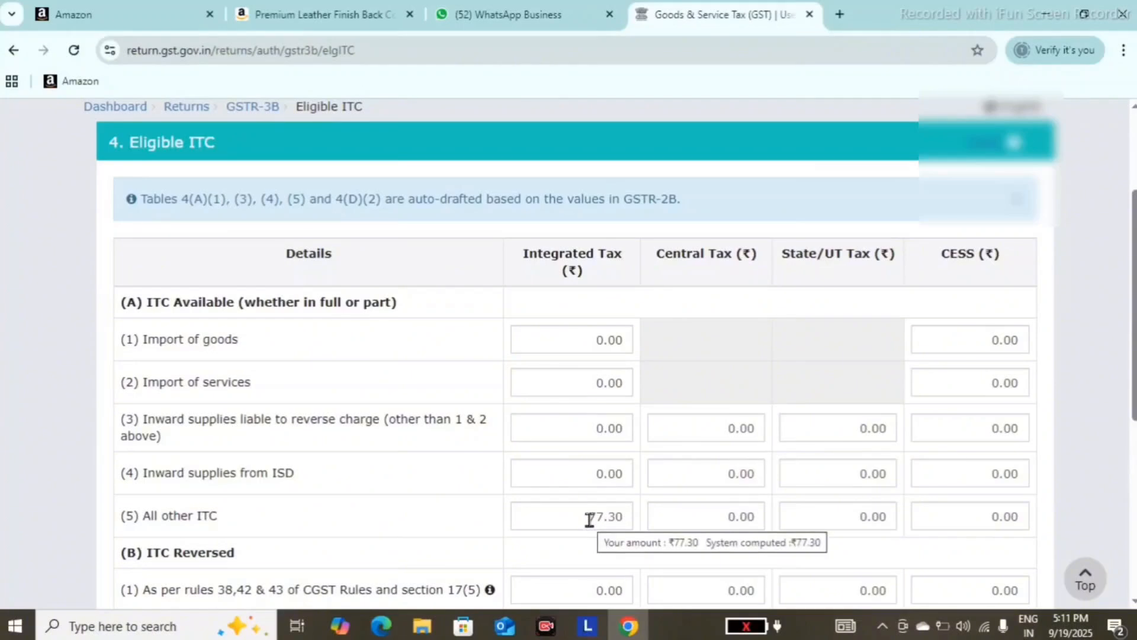
{"action": "scroll", "coordinate": [590, 520], "scroll_direction": "down", "scroll_amount": 5}
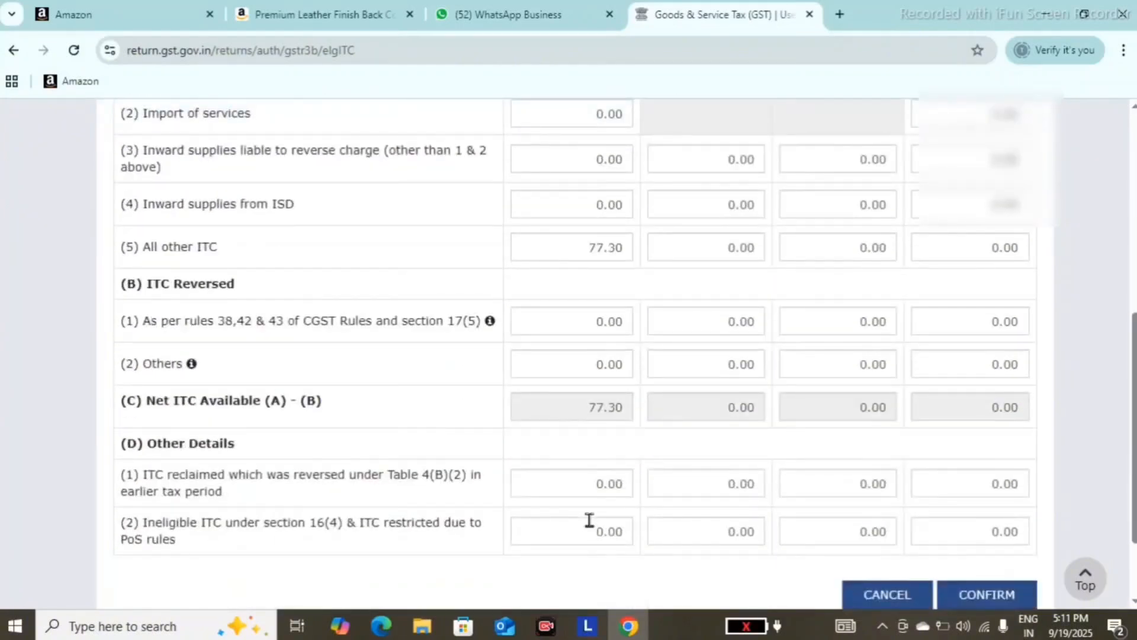
{"action": "scroll", "coordinate": [590, 520], "scroll_direction": "up", "scroll_amount": 1}
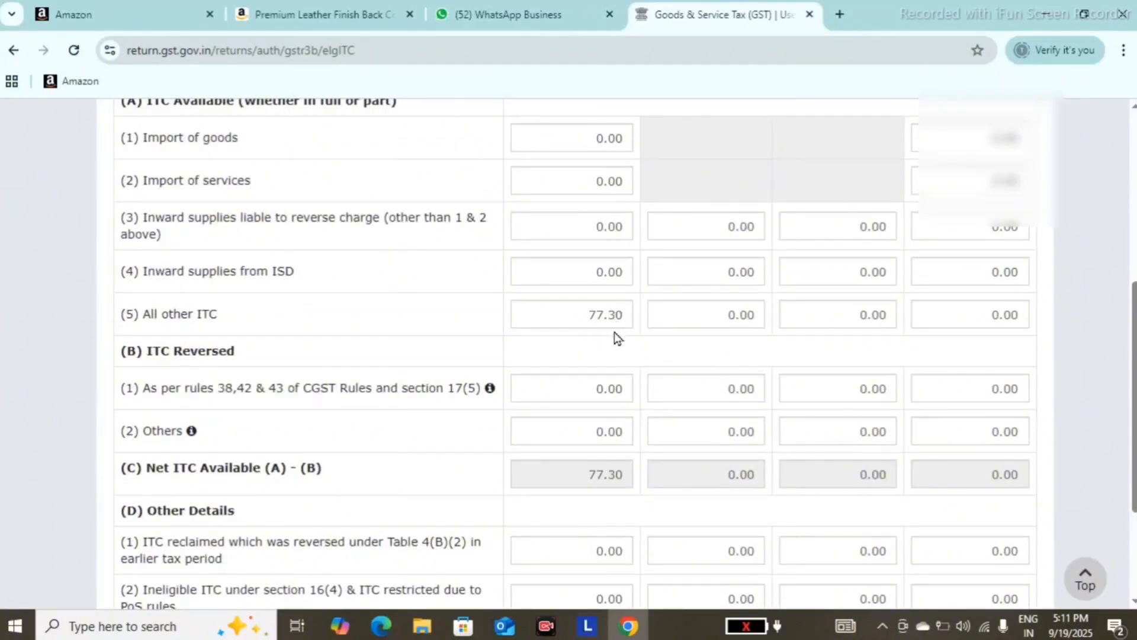
{"action": "scroll", "coordinate": [614, 336], "scroll_direction": "down", "scroll_amount": 1}
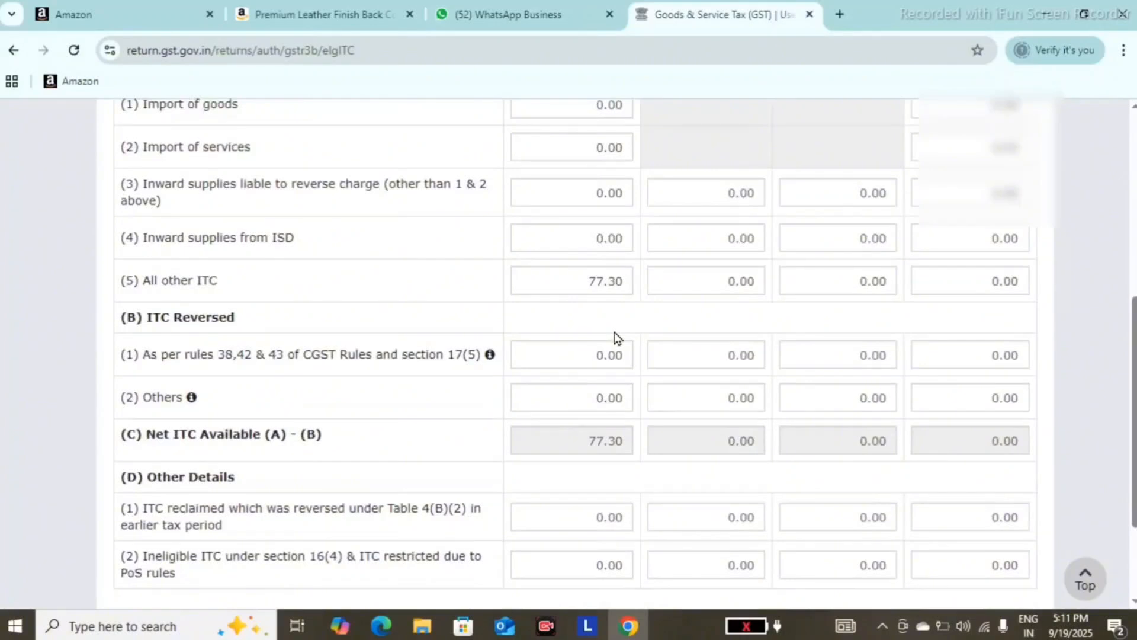
{"action": "scroll", "coordinate": [614, 336], "scroll_direction": "down", "scroll_amount": 4}
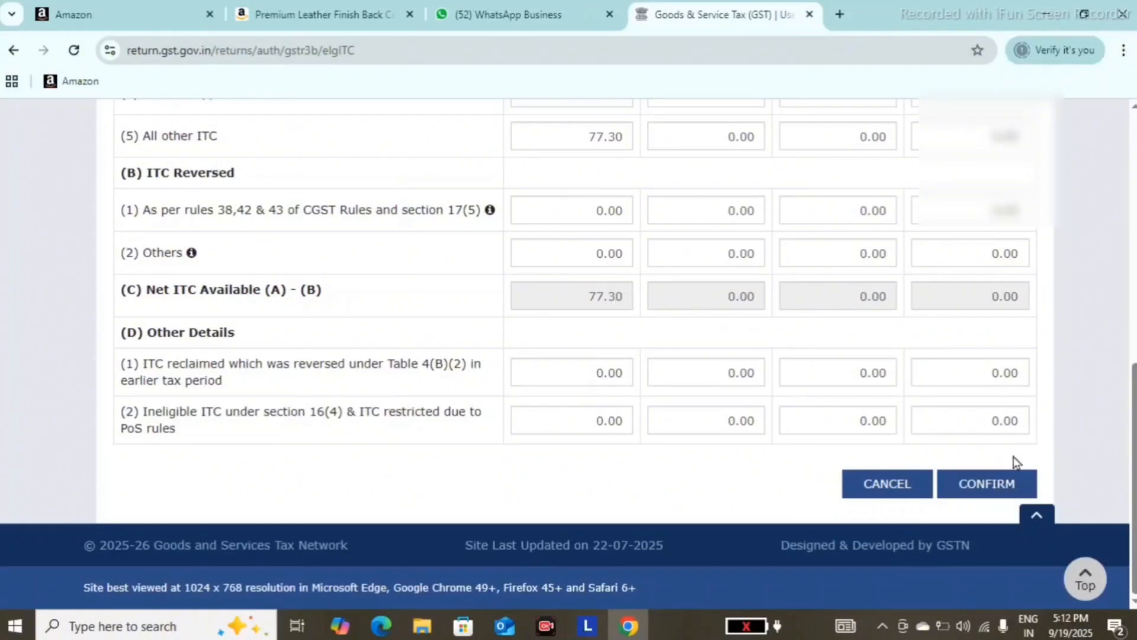
{"action": "left_click", "coordinate": [1011, 481]}
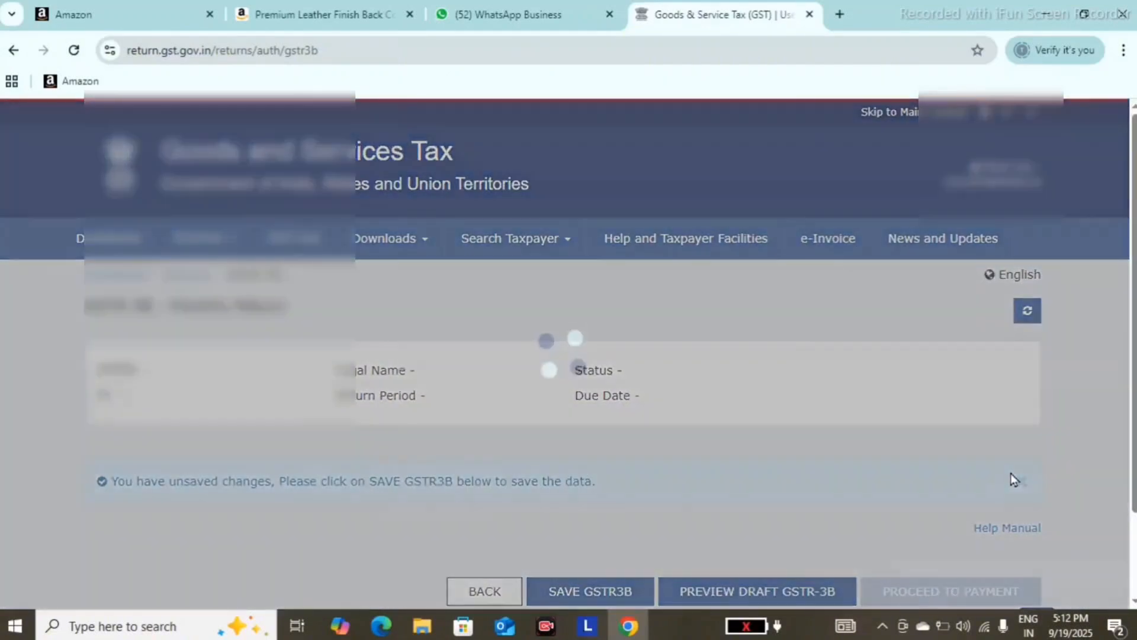
- Open section 5.1 on interest and late fee for the previous tax period, review the amounts and confirm them
{"action": "scroll", "coordinate": [1012, 481], "scroll_direction": "down", "scroll_amount": 5}
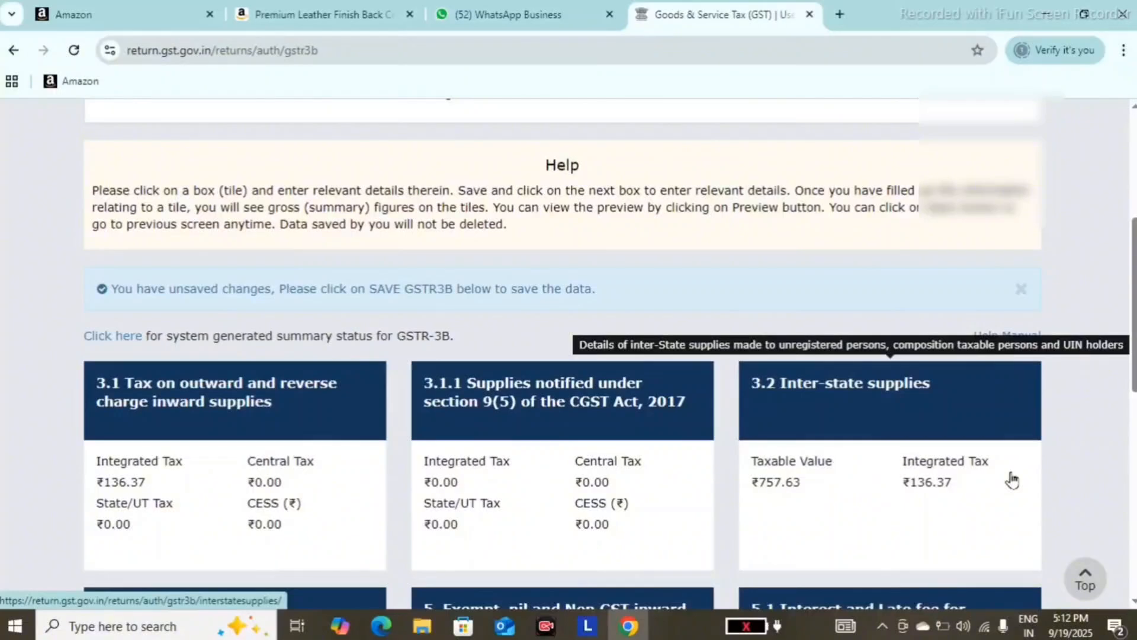
{"action": "scroll", "coordinate": [1011, 480], "scroll_direction": "down", "scroll_amount": 5}
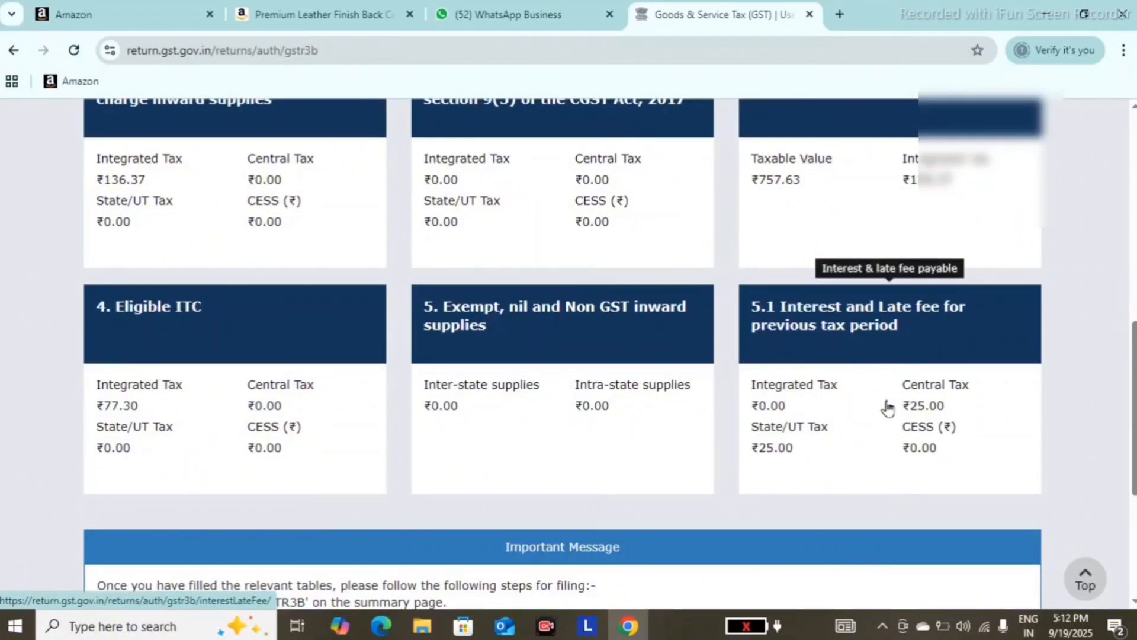
{"action": "scroll", "coordinate": [887, 408], "scroll_direction": "down", "scroll_amount": 1}
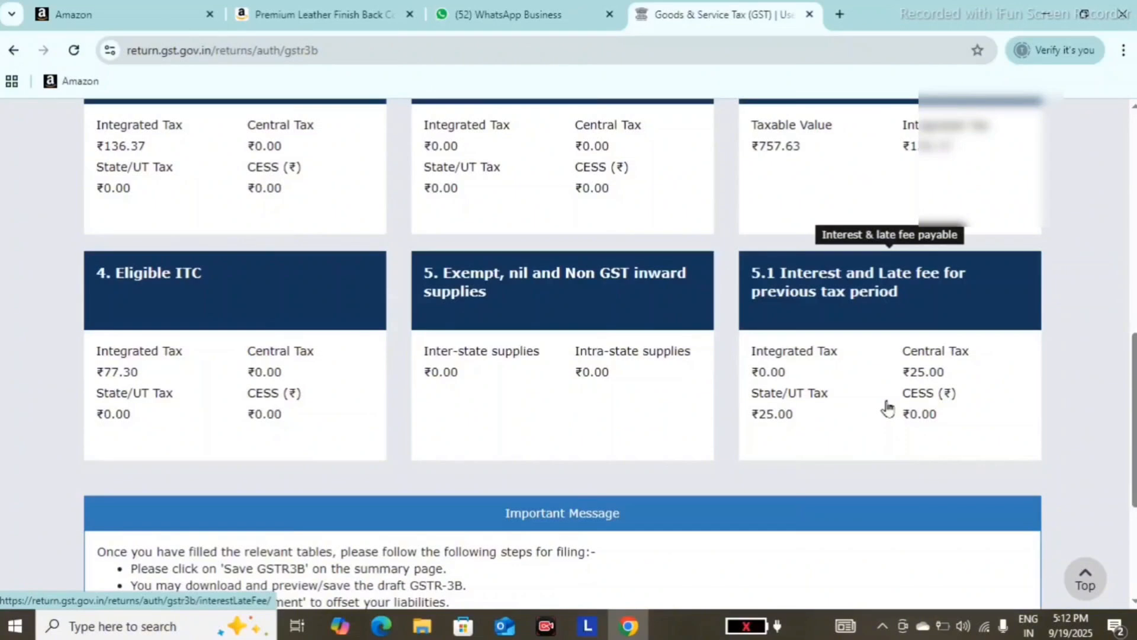
{"action": "left_click", "coordinate": [803, 396]}
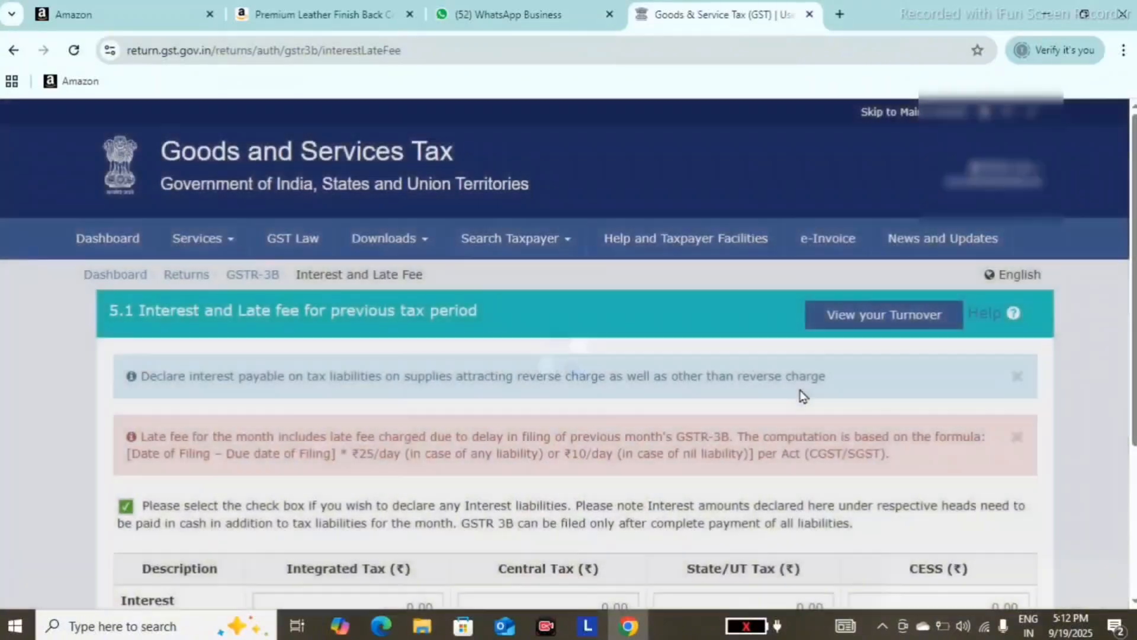
{"action": "scroll", "coordinate": [803, 396], "scroll_direction": "down", "scroll_amount": 2}
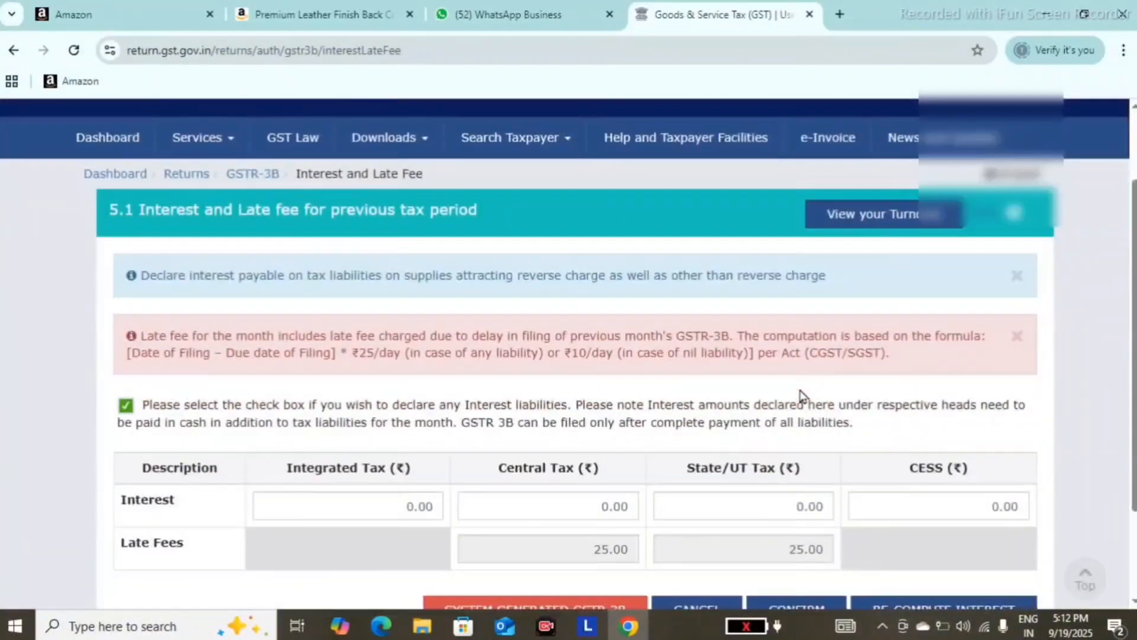
{"action": "scroll", "coordinate": [801, 396], "scroll_direction": "down", "scroll_amount": 2}
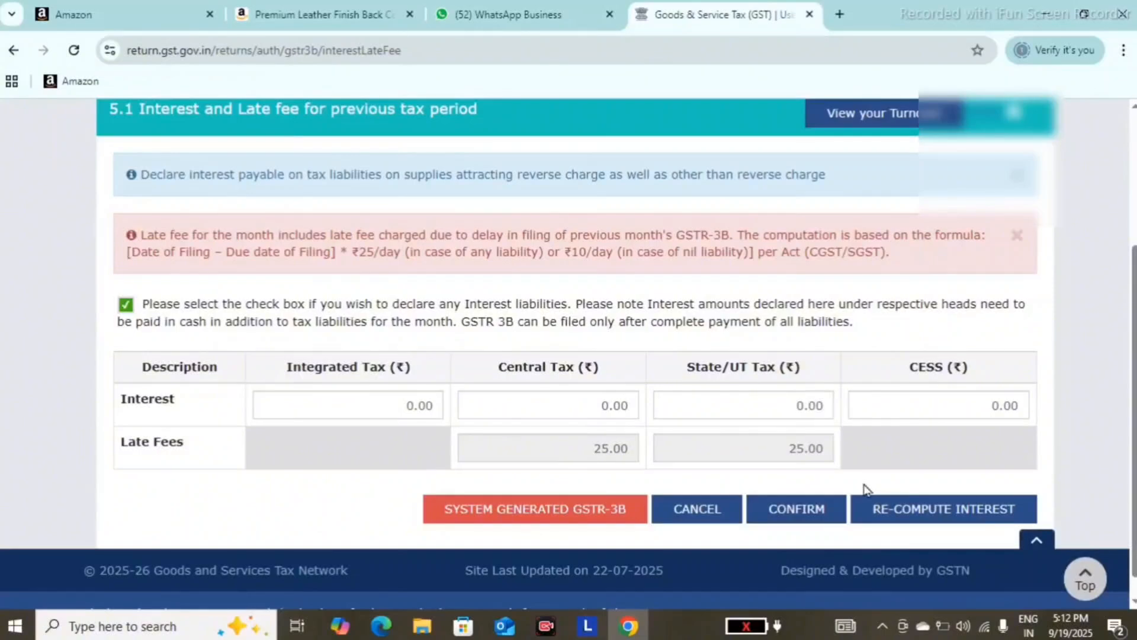
{"action": "left_click", "coordinate": [807, 513]}
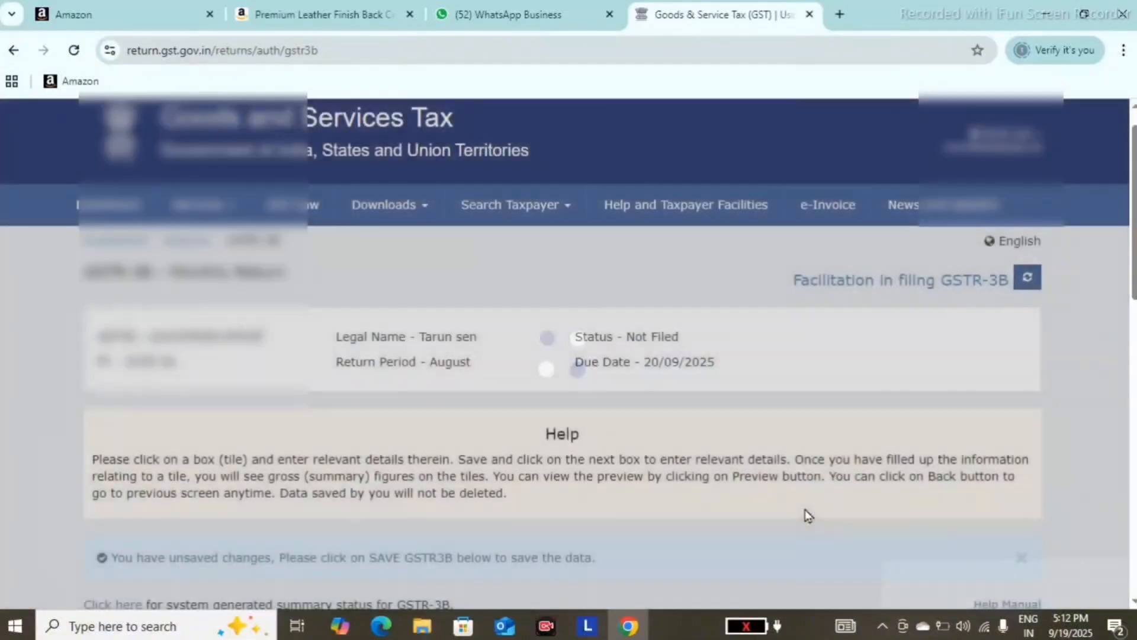
- Save the completed GSTR-3B data and proceed to the payment of tax
{"action": "scroll", "coordinate": [807, 513], "scroll_direction": "down", "scroll_amount": 15}
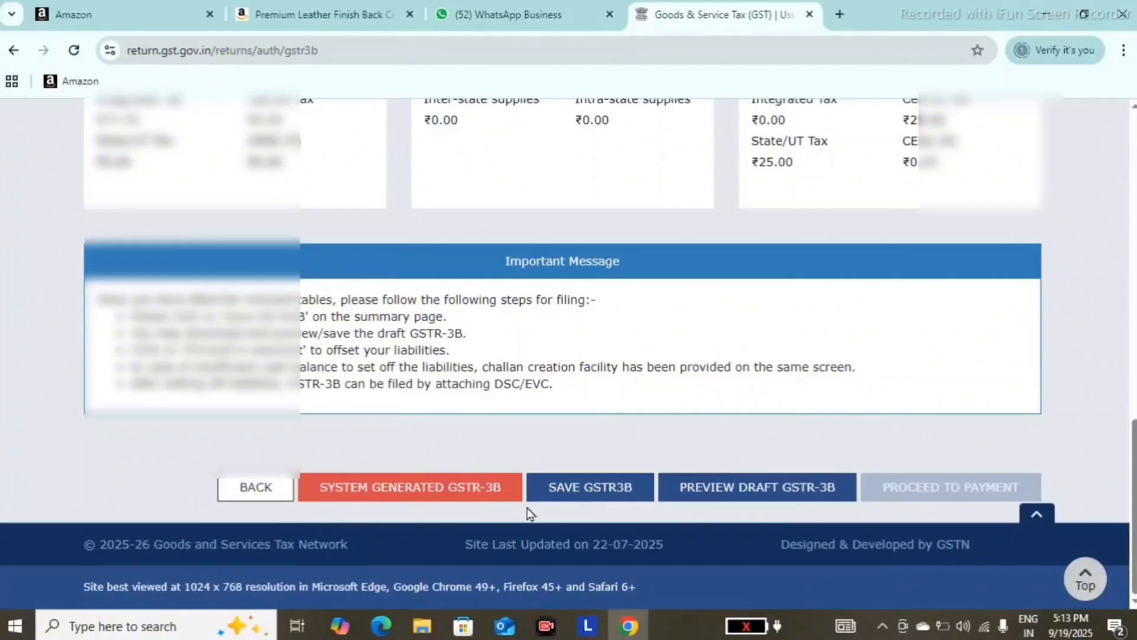
{"action": "left_click", "coordinate": [565, 491]}
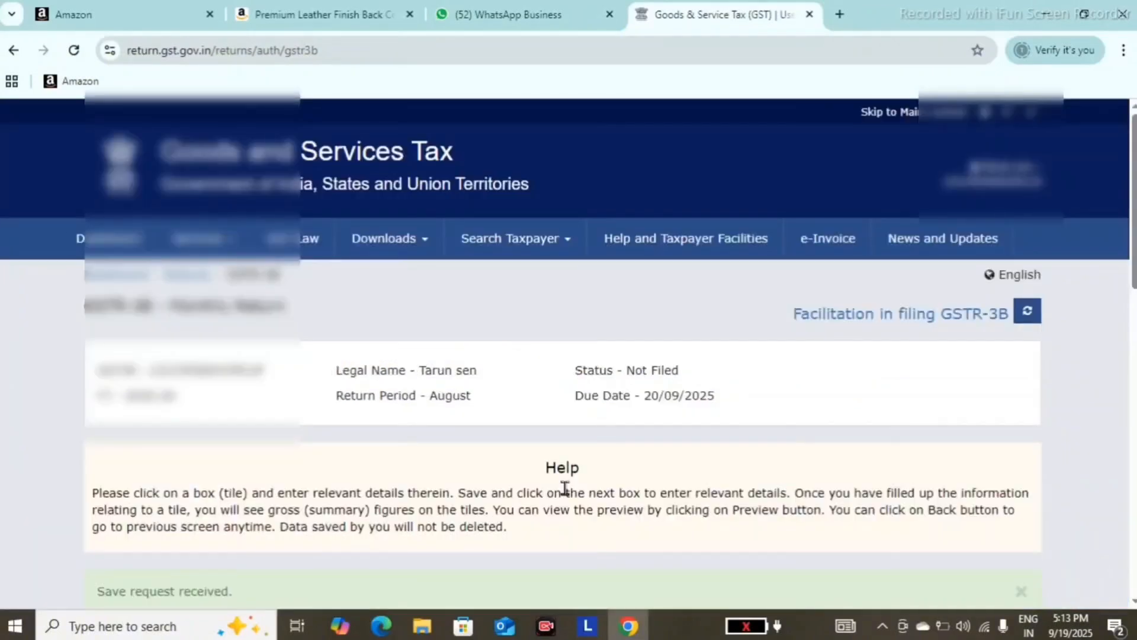
{"action": "scroll", "coordinate": [564, 489], "scroll_direction": "down", "scroll_amount": 12}
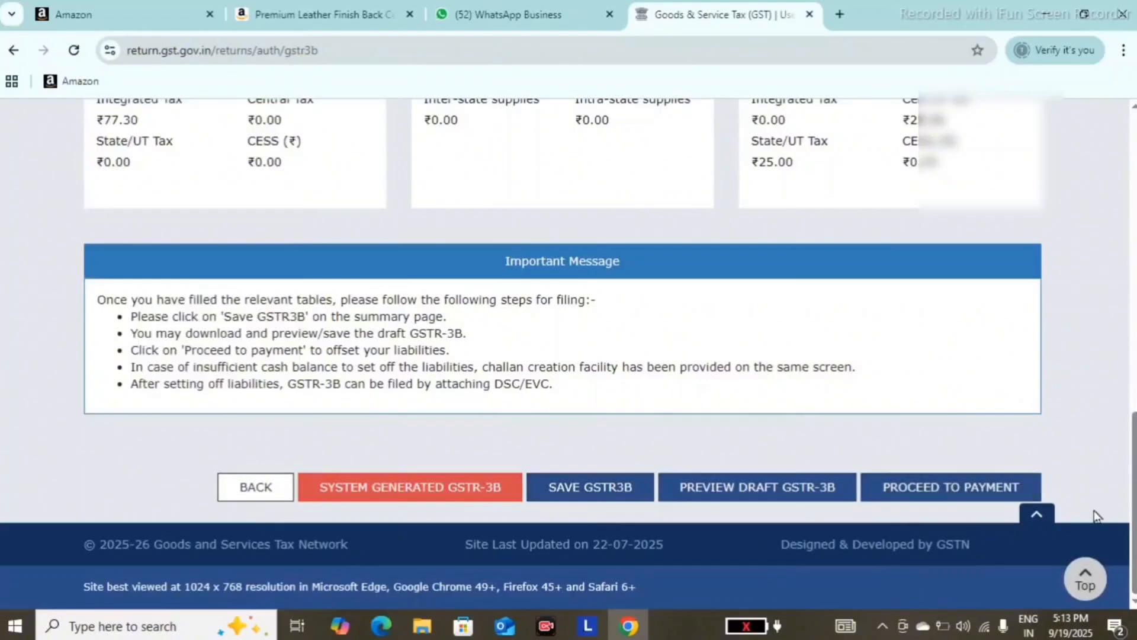
{"action": "left_click", "coordinate": [949, 495]}
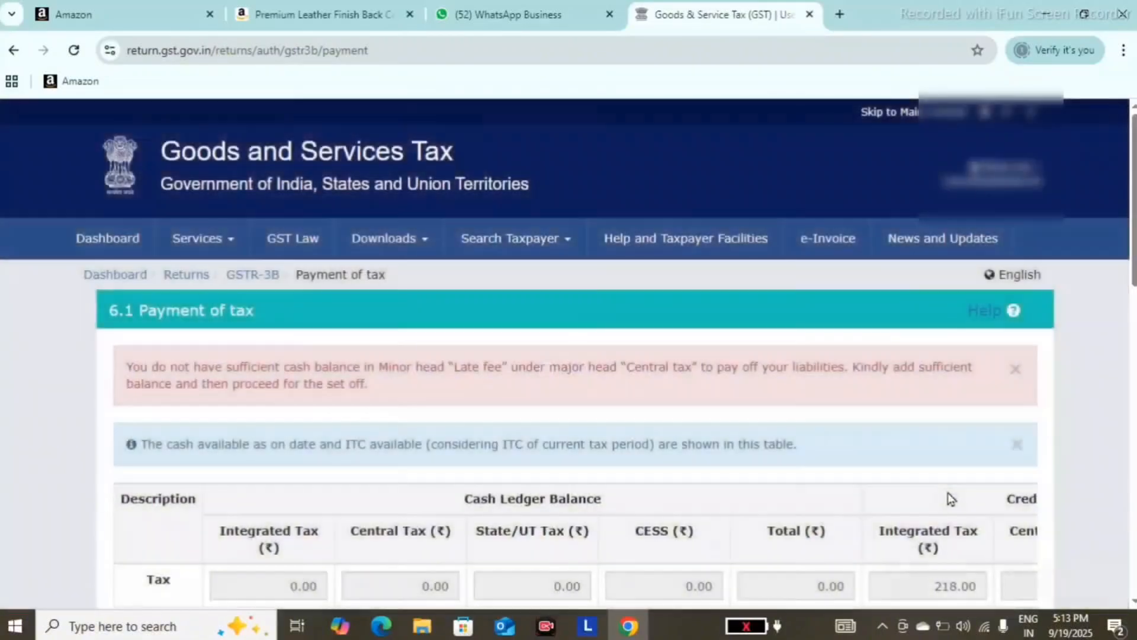
- Request payment and credit posting to the ledger, agree to the IMS declarations and accept creating a challan for the insufficient cash balance
{"action": "scroll", "coordinate": [948, 492], "scroll_direction": "down", "scroll_amount": 10}
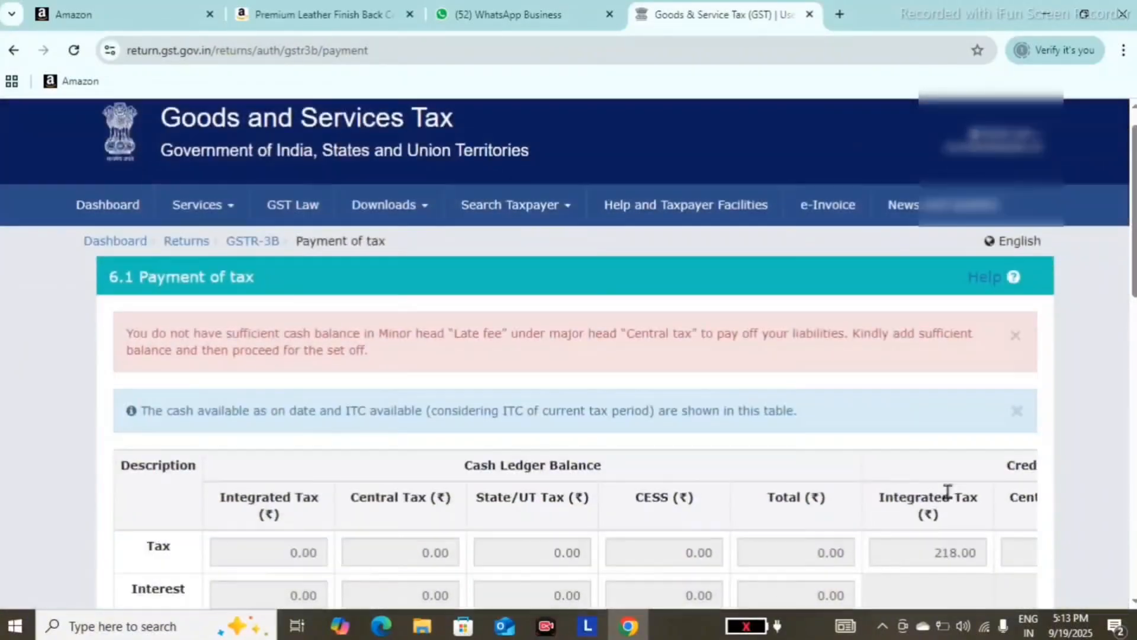
{"action": "scroll", "coordinate": [951, 499], "scroll_direction": "down", "scroll_amount": 4}
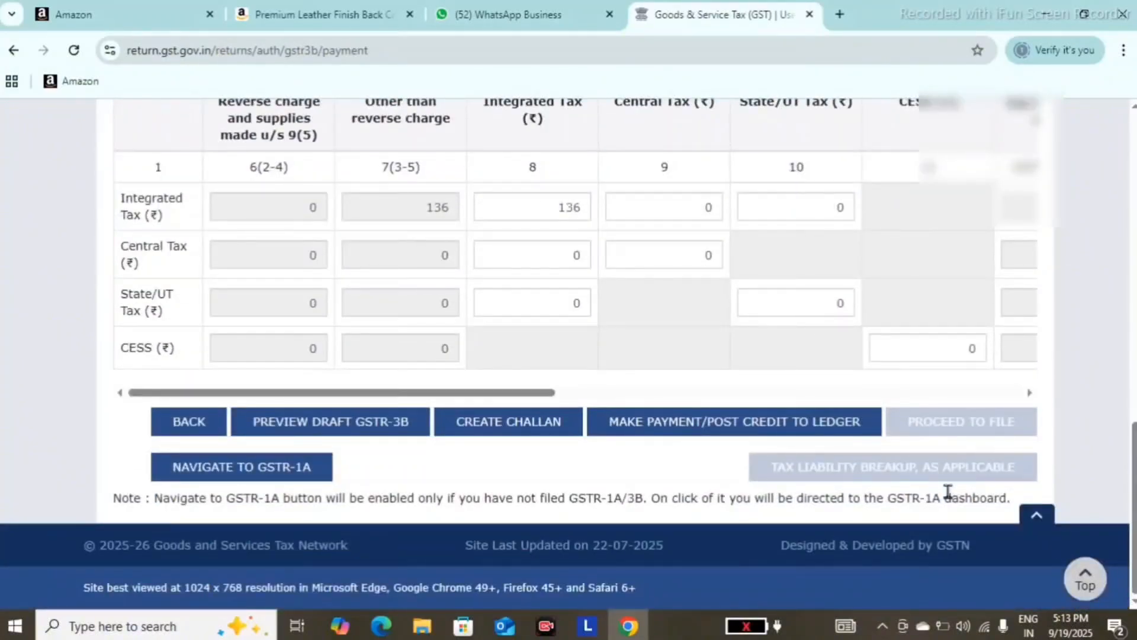
{"action": "left_click", "coordinate": [739, 433]}
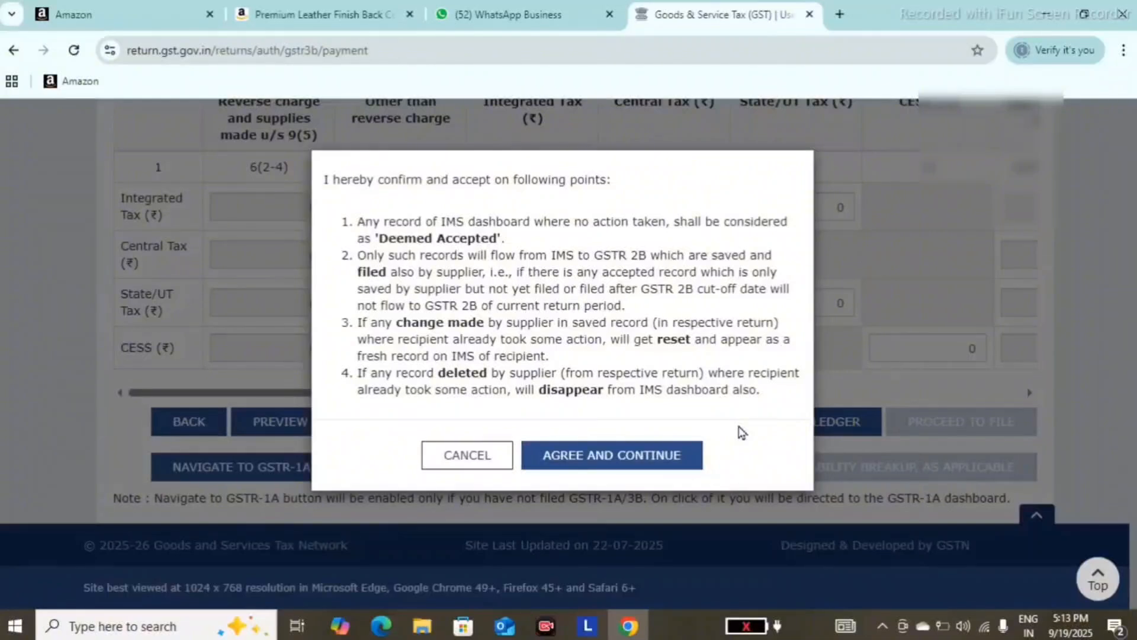
{"action": "left_click", "coordinate": [663, 458]}
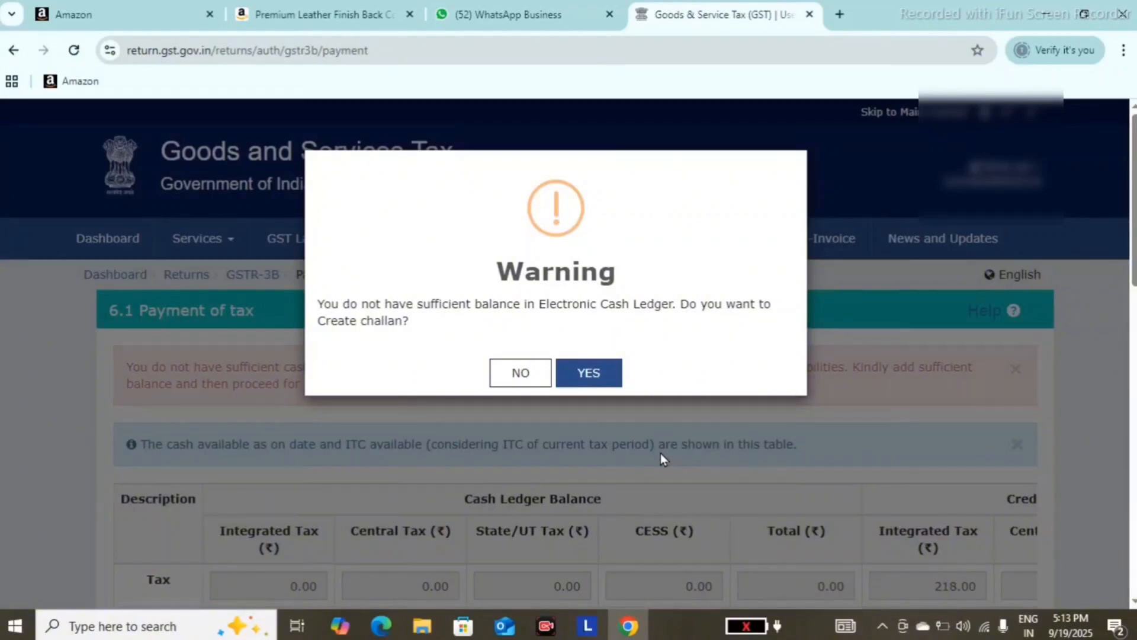
{"action": "left_click", "coordinate": [594, 384]}
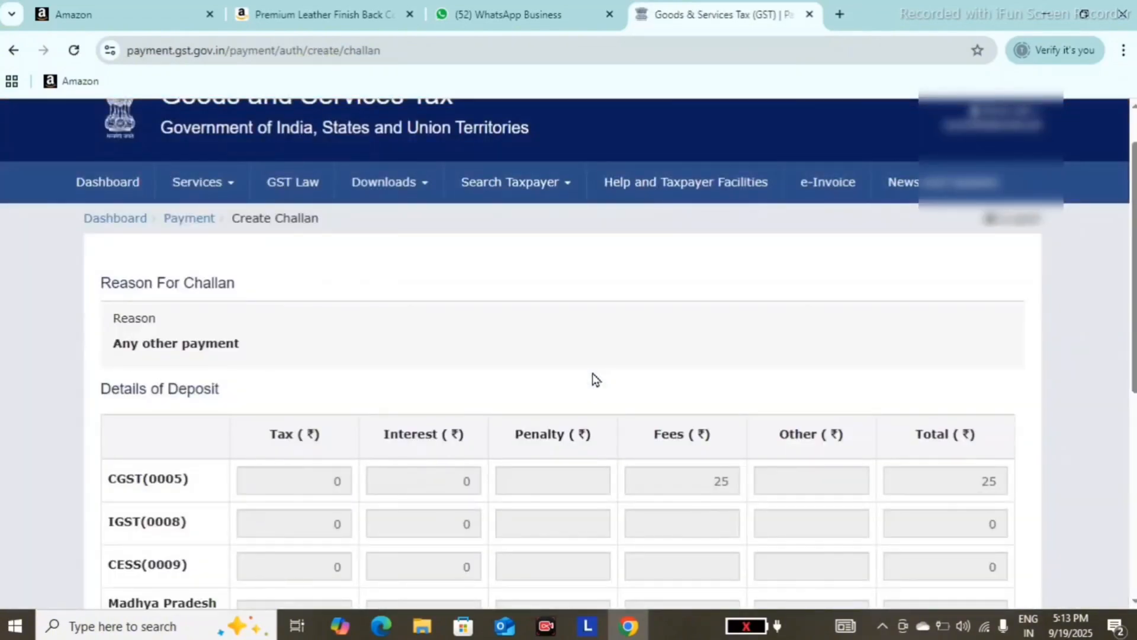
- Select E-Payment as the challan's payment mode and generate the challan
{"action": "scroll", "coordinate": [593, 373], "scroll_direction": "down", "scroll_amount": 6}
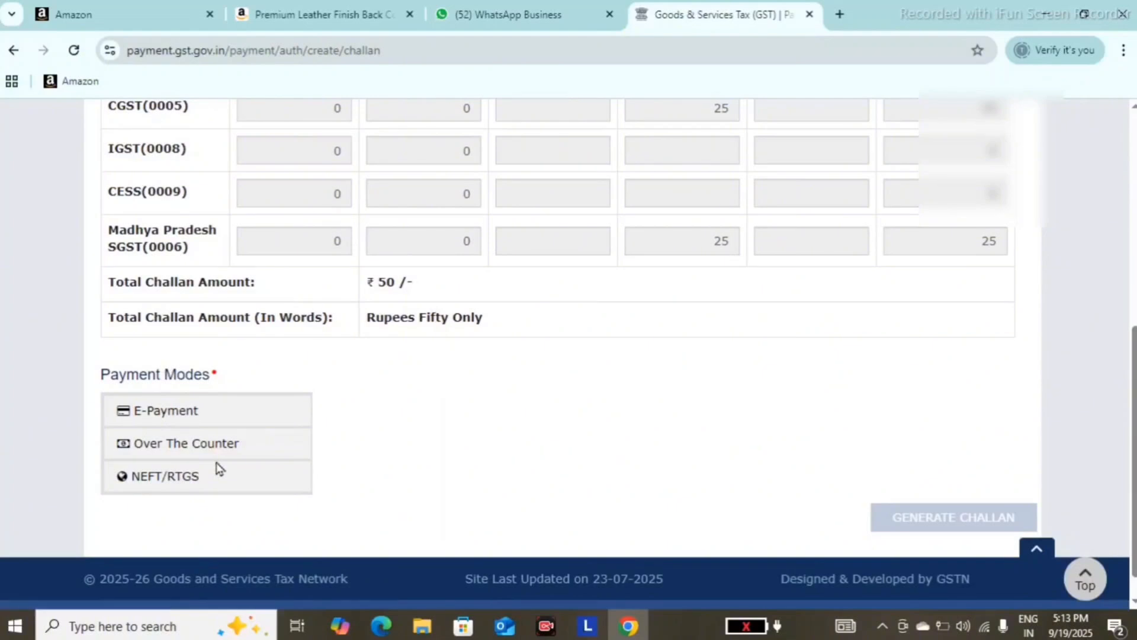
{"action": "left_click", "coordinate": [234, 412]}
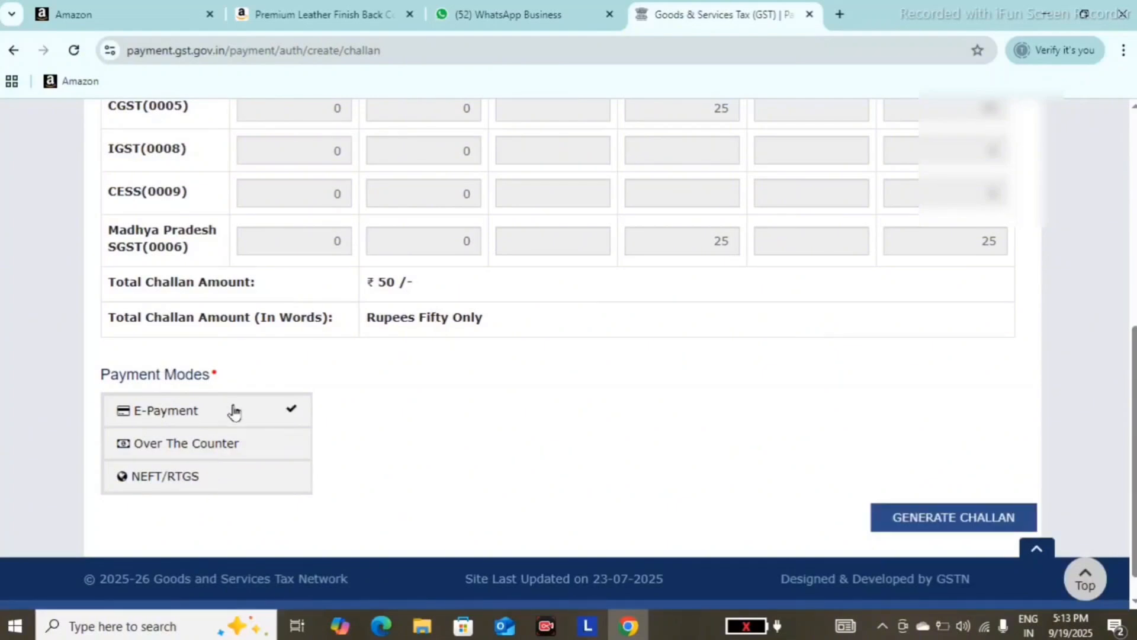
{"action": "left_click", "coordinate": [900, 523]}
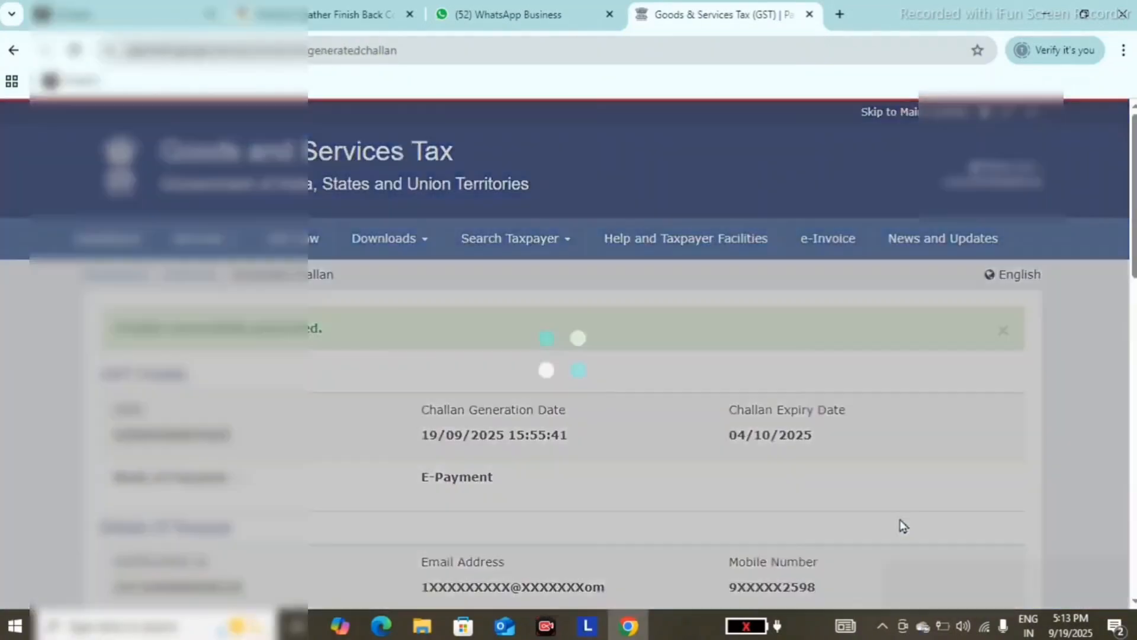
- Pay the challan by Net Banking through State Bank of India, agreeing to the terms and conditions
{"action": "scroll", "coordinate": [902, 524], "scroll_direction": "down", "scroll_amount": 5}
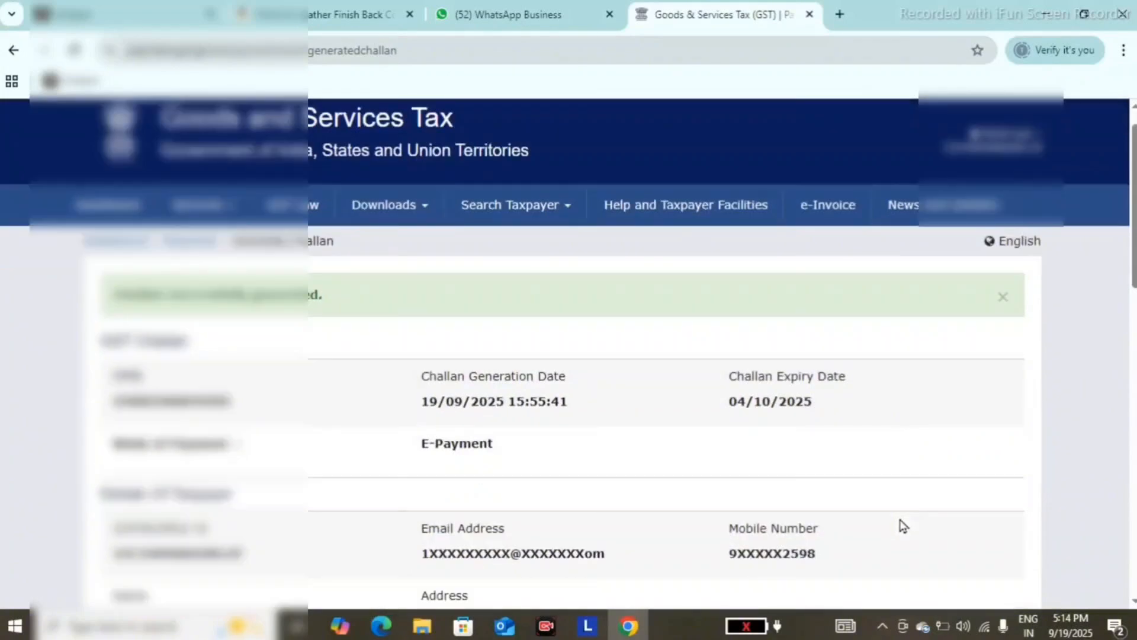
{"action": "scroll", "coordinate": [902, 525], "scroll_direction": "down", "scroll_amount": 10}
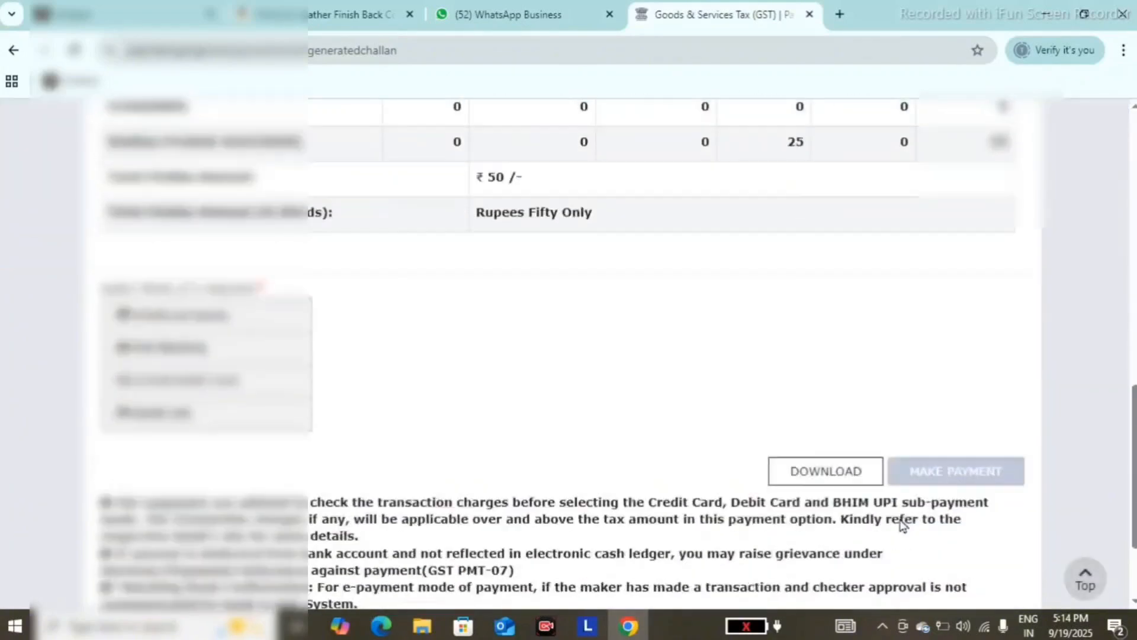
{"action": "scroll", "coordinate": [901, 525], "scroll_direction": "up", "scroll_amount": 1}
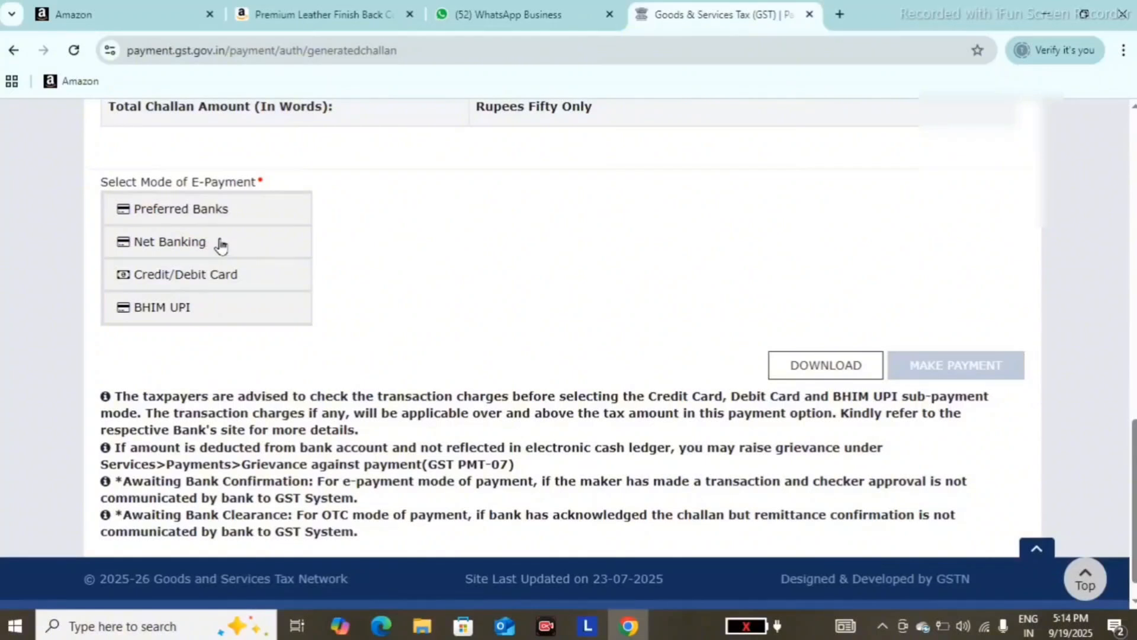
{"action": "left_click", "coordinate": [221, 246]}
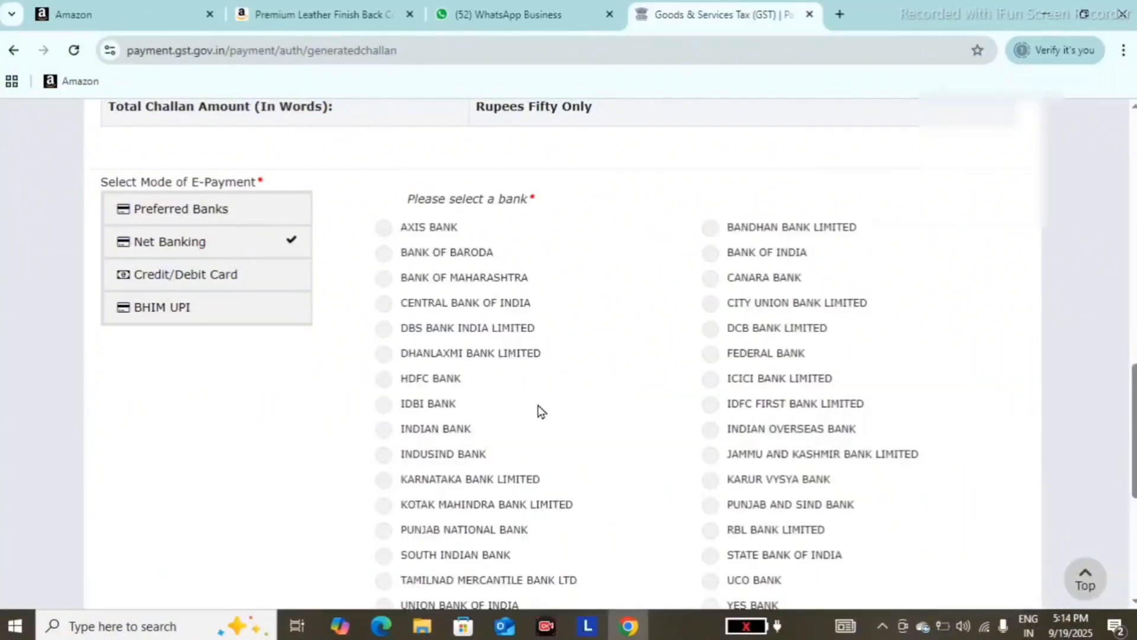
{"action": "left_click", "coordinate": [711, 559]}
{"action": "scroll", "coordinate": [478, 406], "scroll_direction": "down", "scroll_amount": 5}
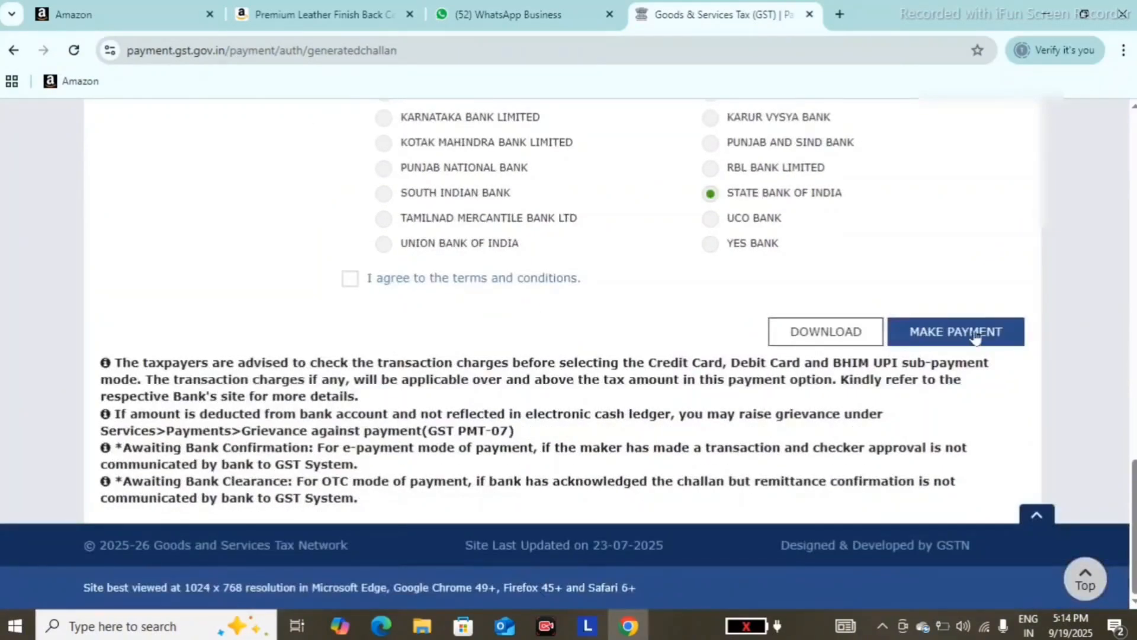
{"action": "left_click", "coordinate": [983, 346]}
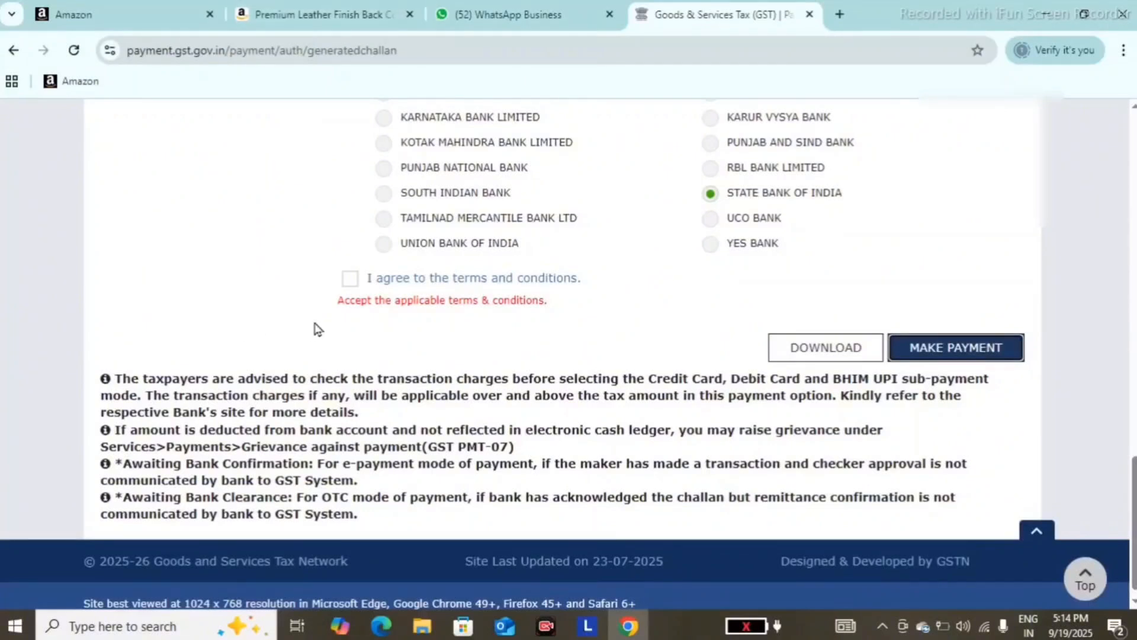
{"action": "left_click", "coordinate": [350, 280]}
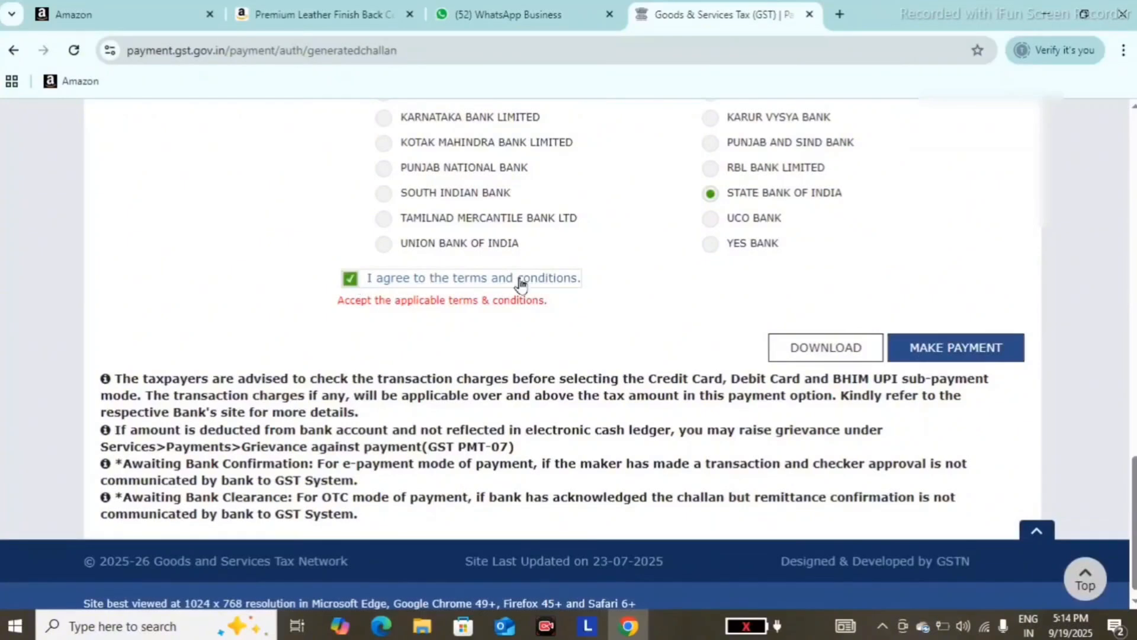
{"action": "left_click", "coordinate": [945, 346]}
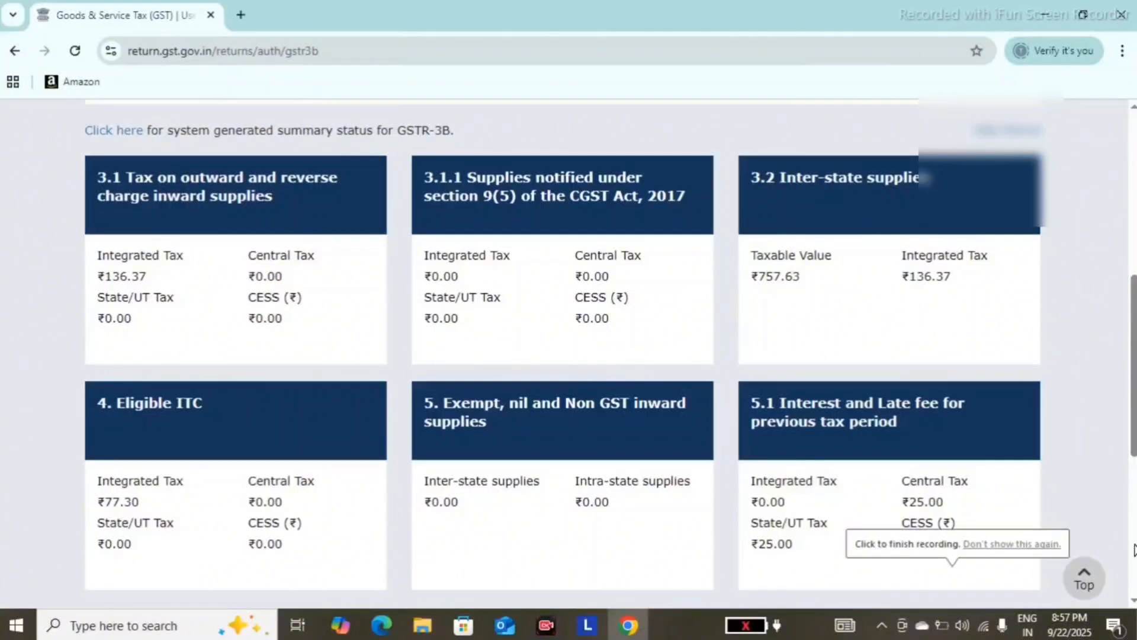
- Return to the payment of tax for the saved GSTR-3B, review the ledger and offset tables, and proceed to file
{"action": "scroll", "coordinate": [1134, 550], "scroll_direction": "down", "scroll_amount": 6}
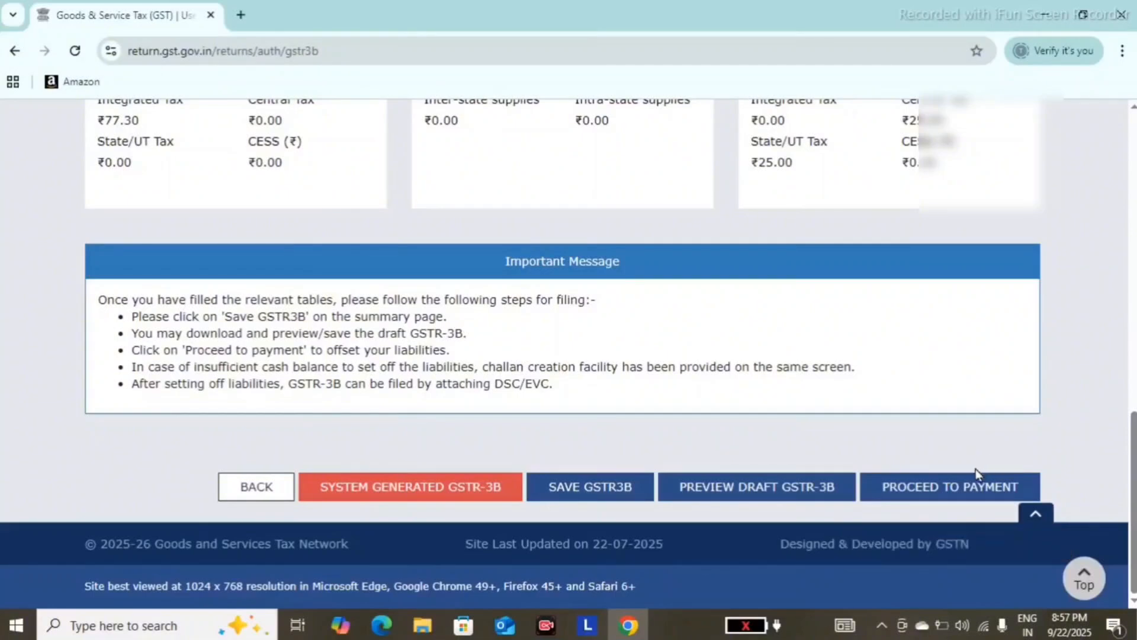
{"action": "left_click", "coordinate": [951, 499]}
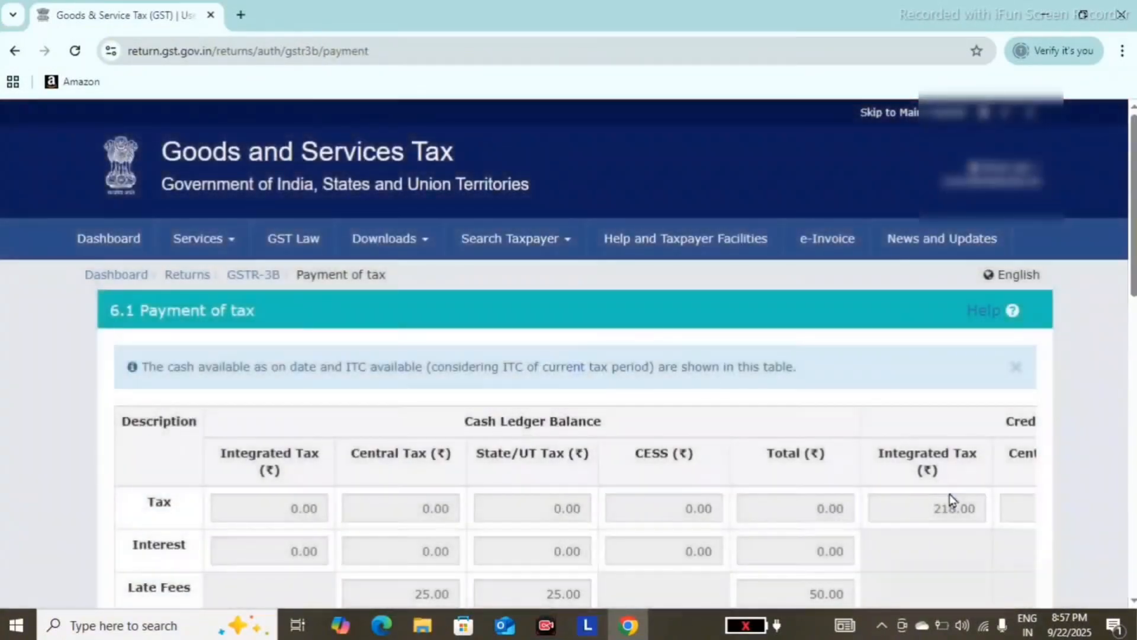
{"action": "scroll", "coordinate": [951, 499], "scroll_direction": "down", "scroll_amount": 2}
{"action": "scroll", "coordinate": [950, 501], "scroll_direction": "down", "scroll_amount": 10}
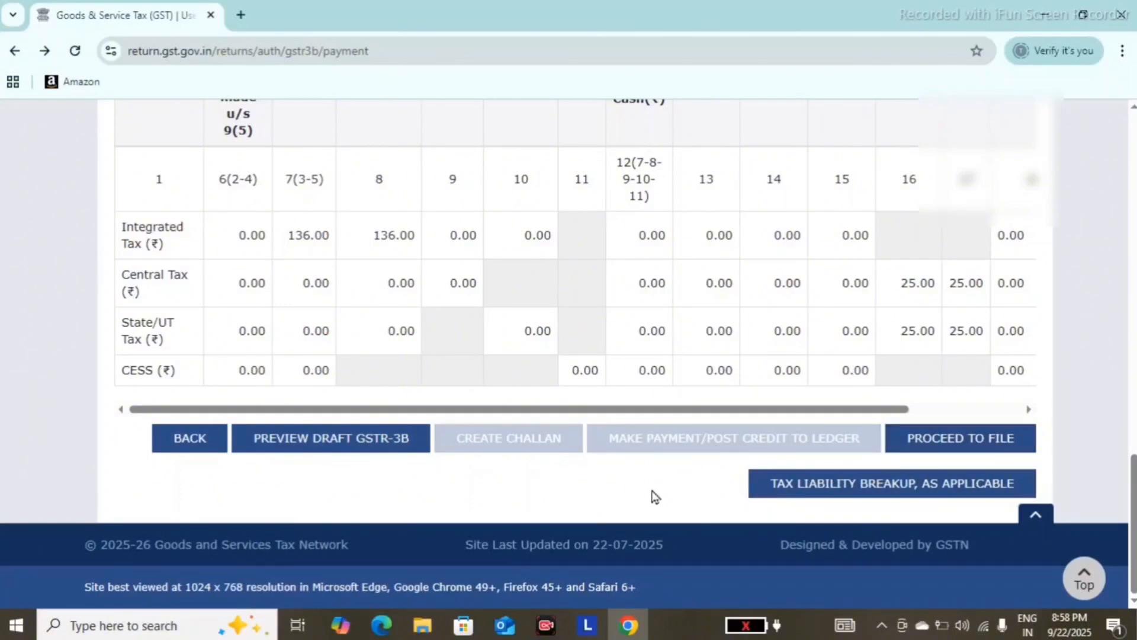
{"action": "left_click", "coordinate": [939, 442]}
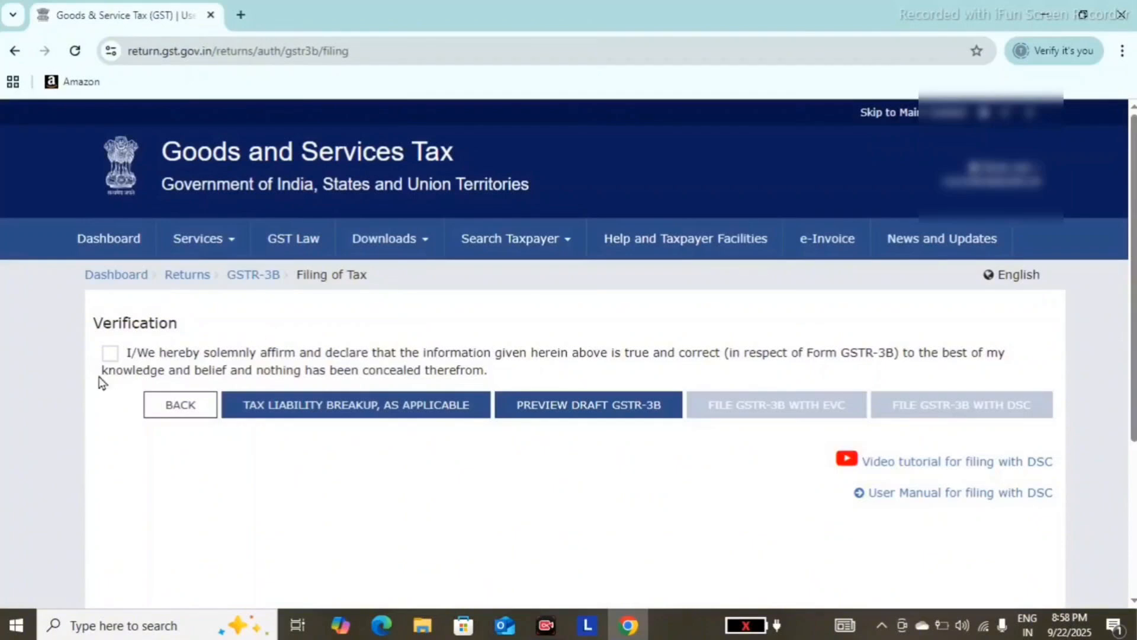
- Affirm the verification declaration, select the authorised signatory and choose to file GSTR-3B with EVC
{"action": "left_click", "coordinate": [110, 354]}
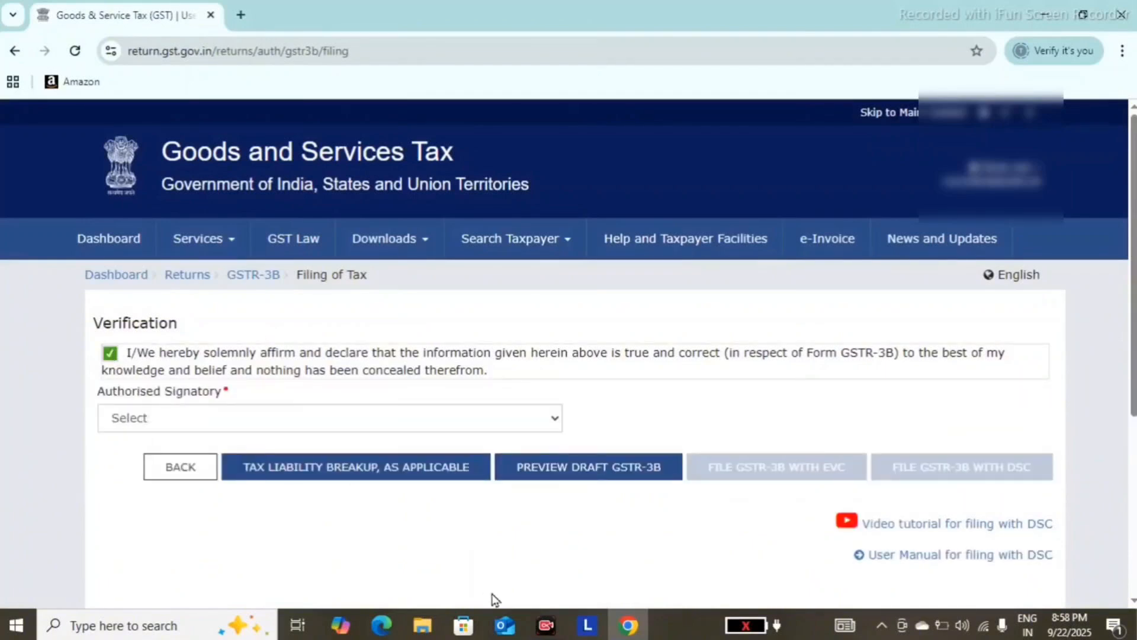
{"action": "left_click", "coordinate": [393, 423]}
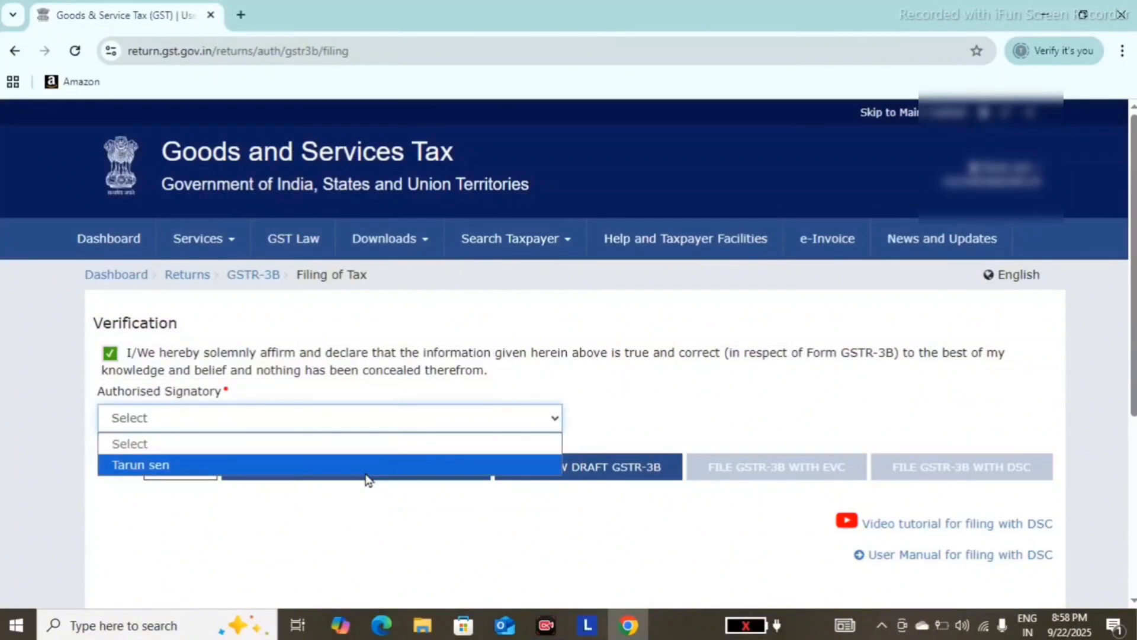
{"action": "left_click", "coordinate": [366, 473]}
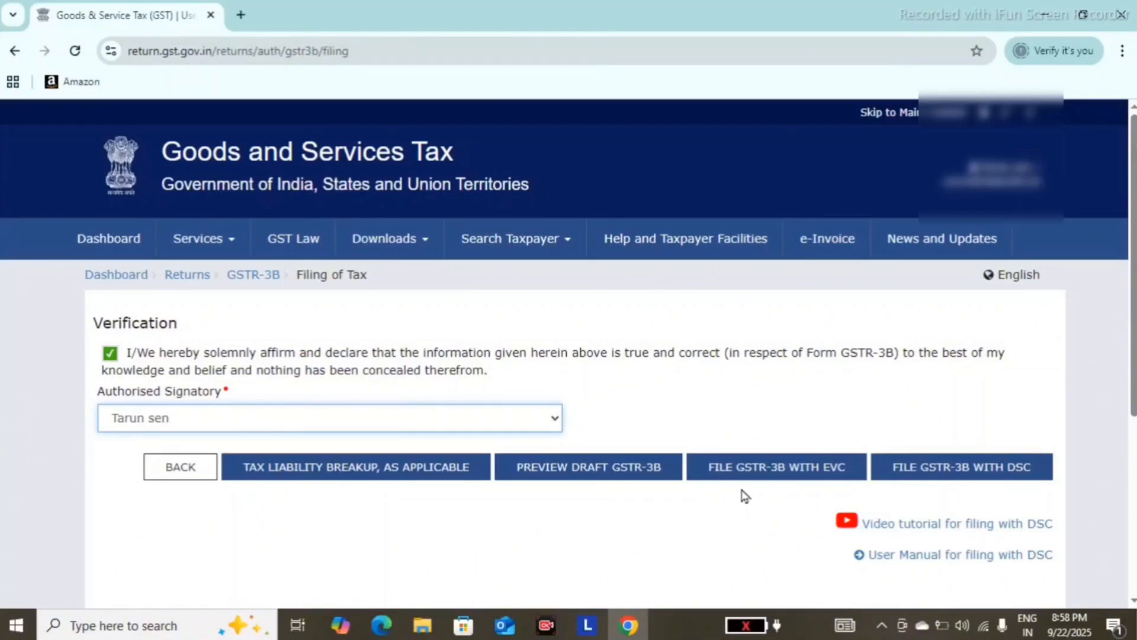
{"action": "left_click", "coordinate": [821, 474]}
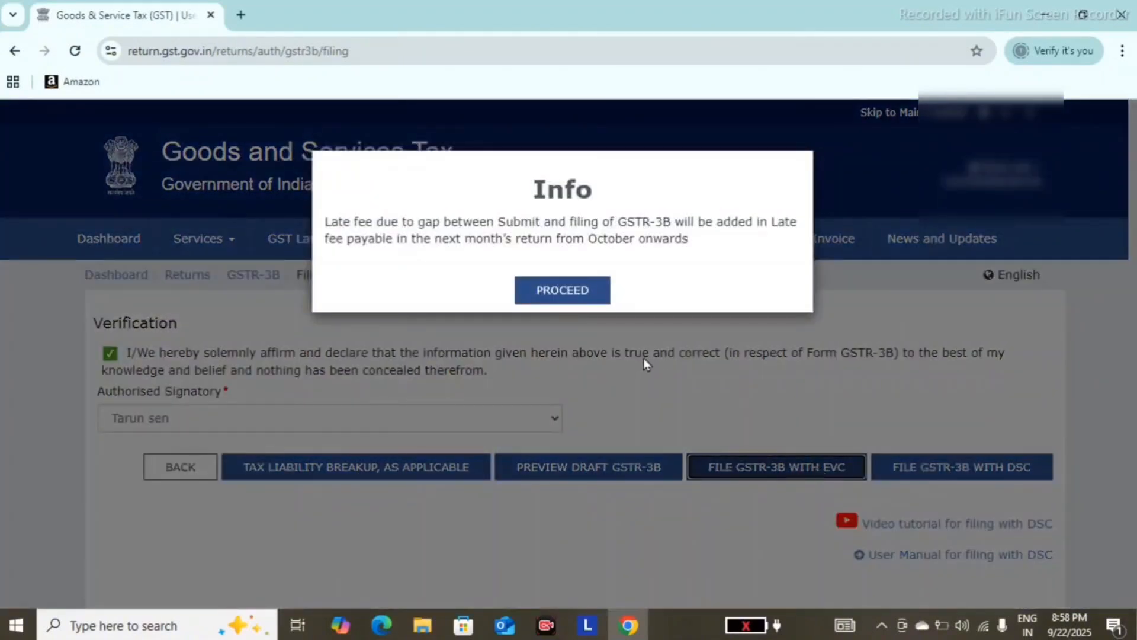
- Accept the late fee notice, verify the GSTR-3B filing with the one-time password and dismiss the confirmation message
{"action": "left_click", "coordinate": [550, 290]}
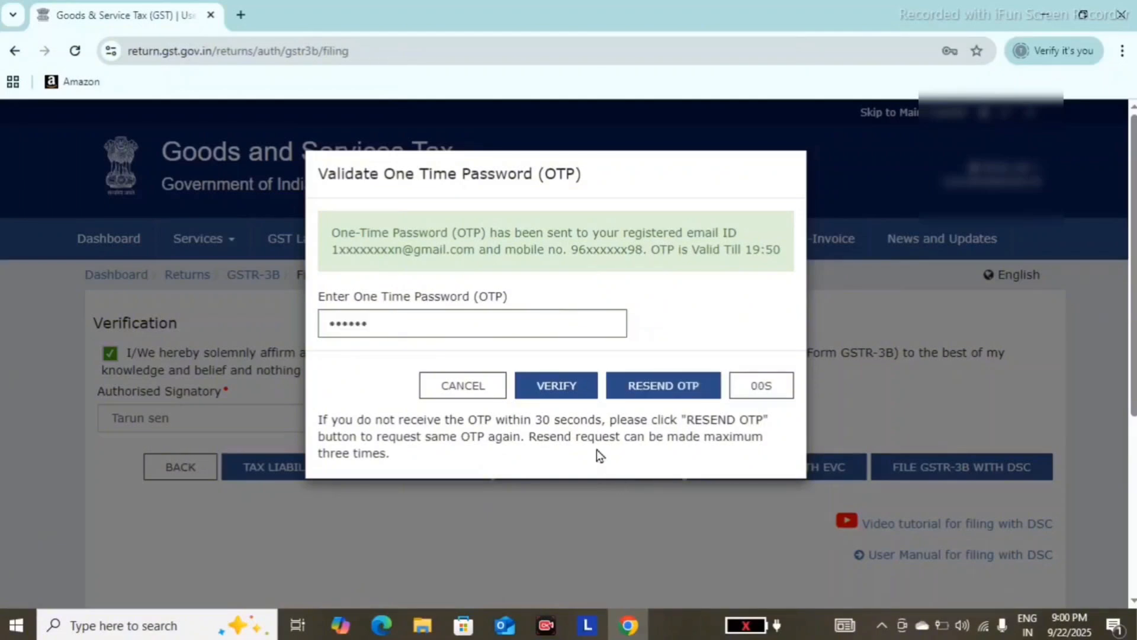
{"action": "left_click", "coordinate": [579, 398]}
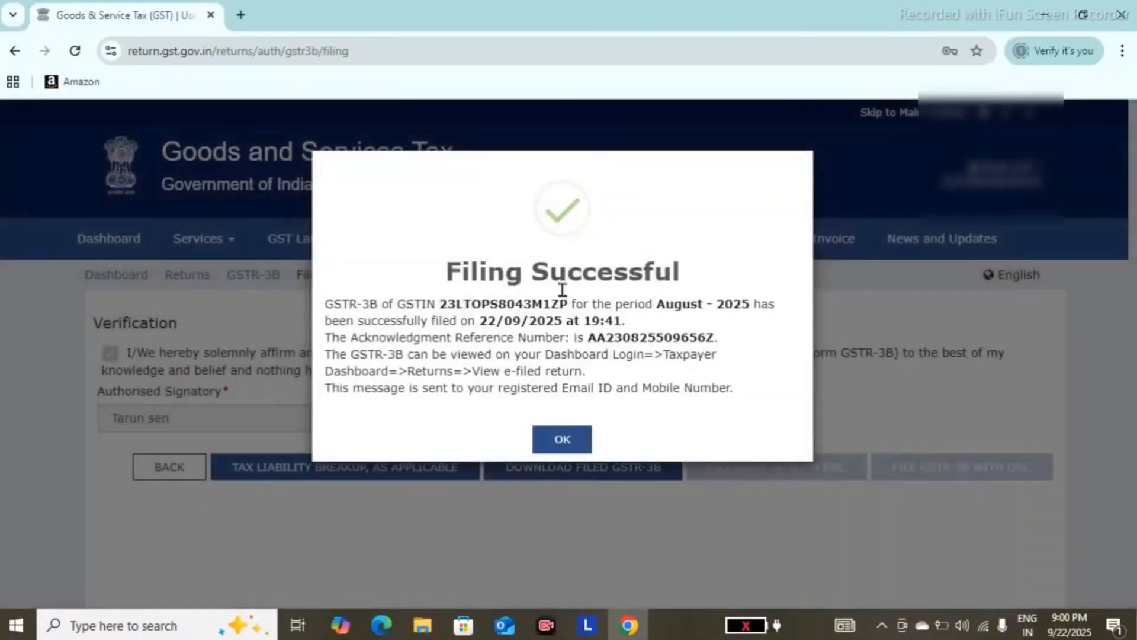
{"action": "left_click", "coordinate": [572, 441]}
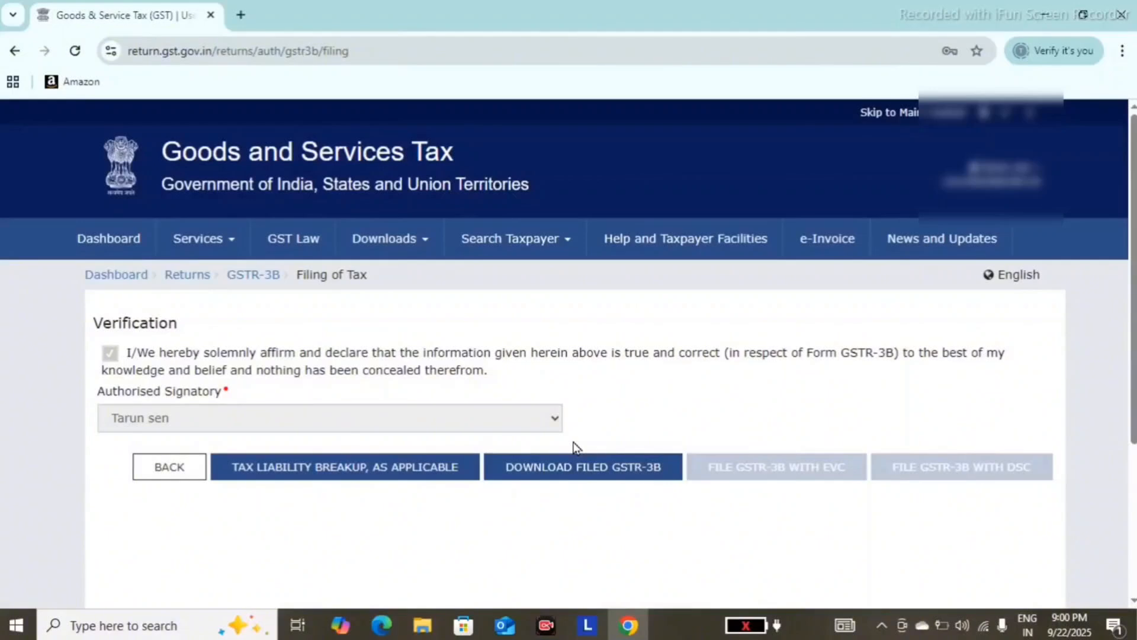
- Open the File Returns page, search for the August period's returns and check the GSTR-3B filing status
{"action": "scroll", "coordinate": [573, 449], "scroll_direction": "down", "scroll_amount": 3}
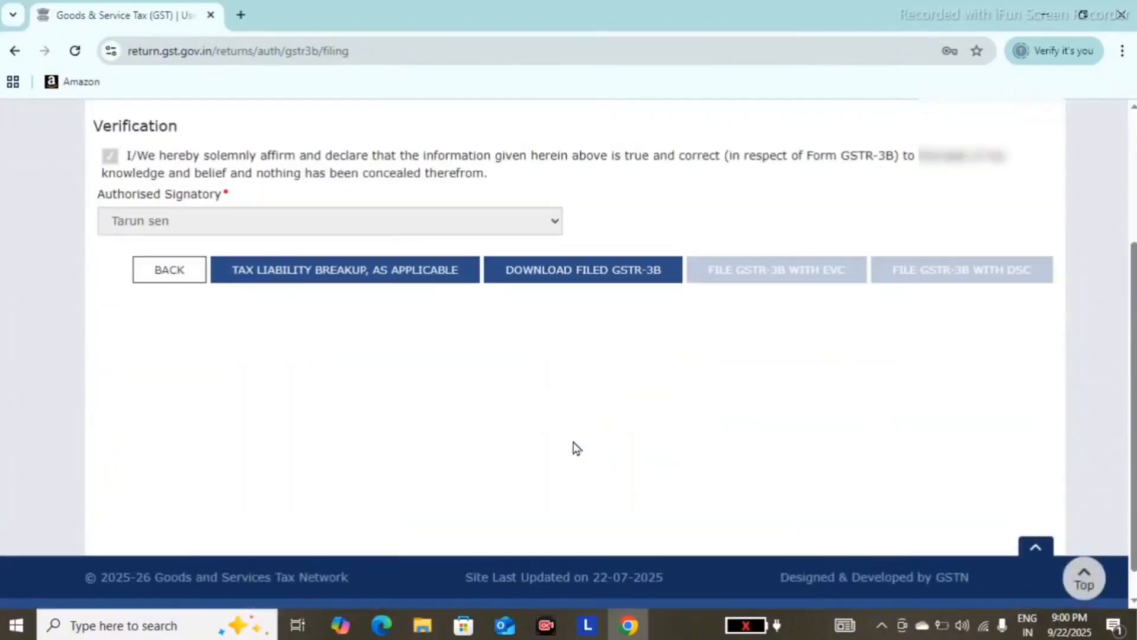
{"action": "scroll", "coordinate": [573, 448], "scroll_direction": "up", "scroll_amount": 3}
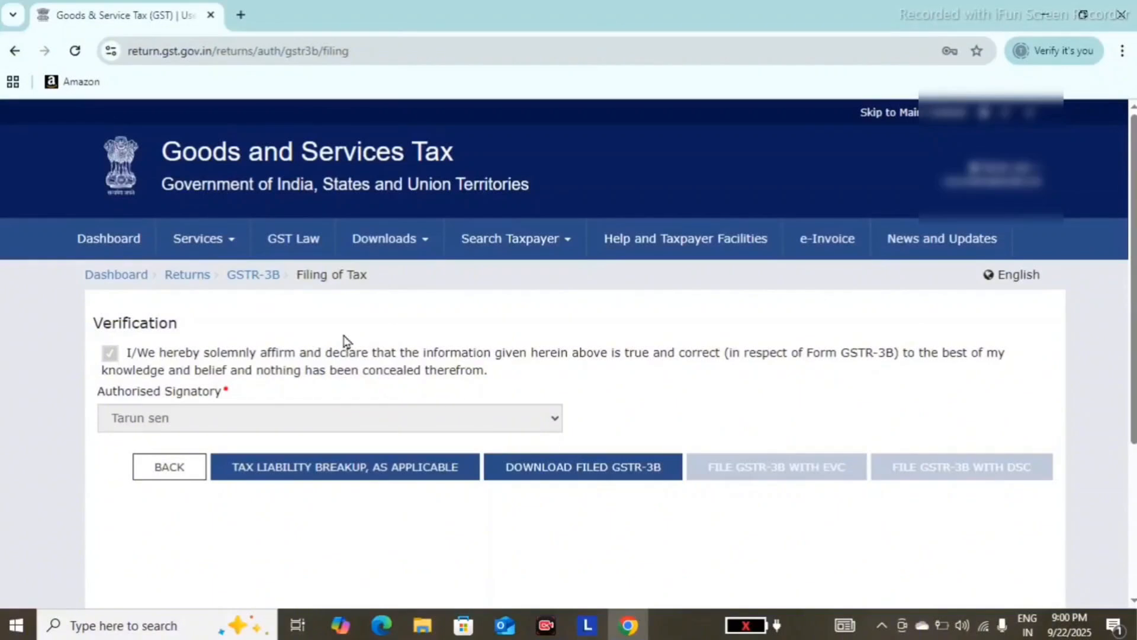
{"action": "left_click", "coordinate": [223, 239]}
{"action": "mouse_move", "coordinate": [265, 283]}
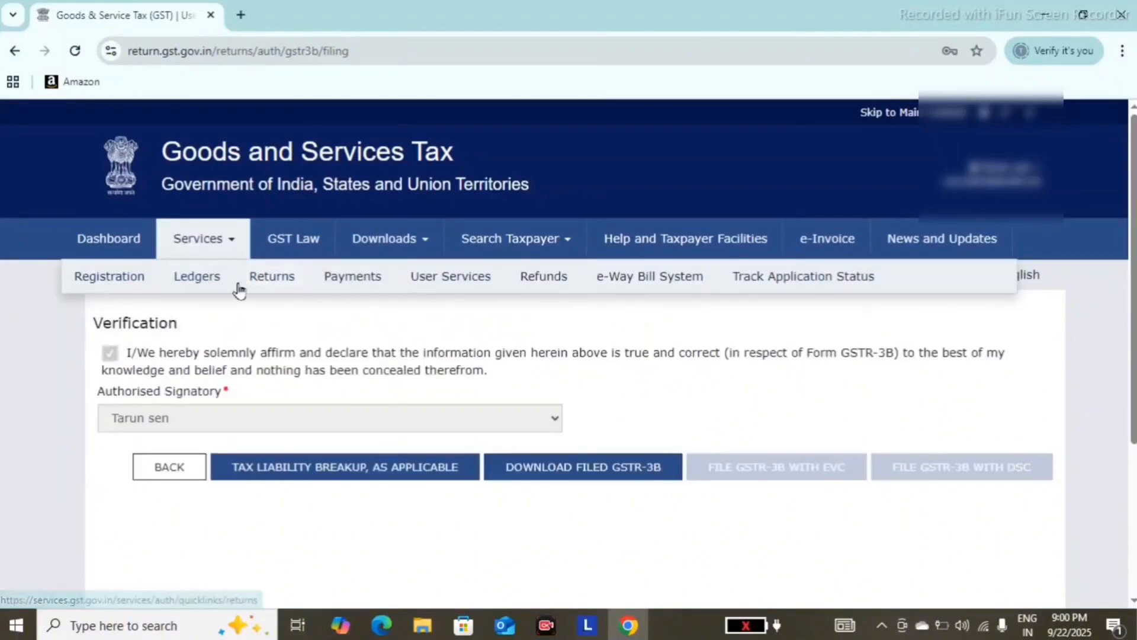
{"action": "left_click", "coordinate": [186, 314]}
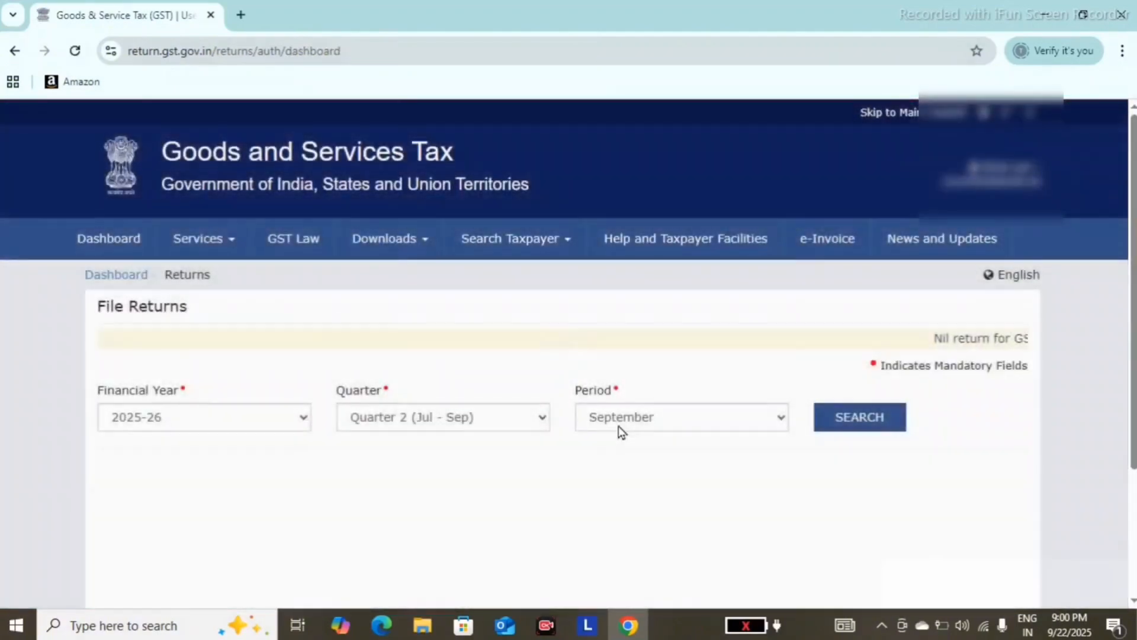
{"action": "left_click", "coordinate": [619, 425]}
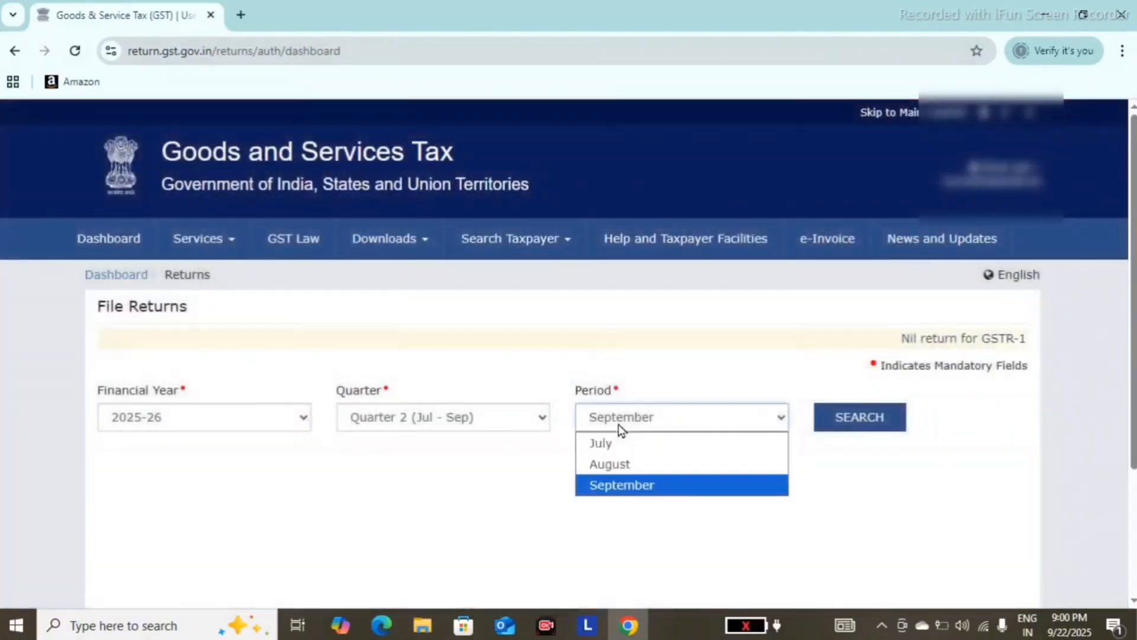
{"action": "left_click", "coordinate": [619, 463]}
{"action": "left_click", "coordinate": [849, 422]}
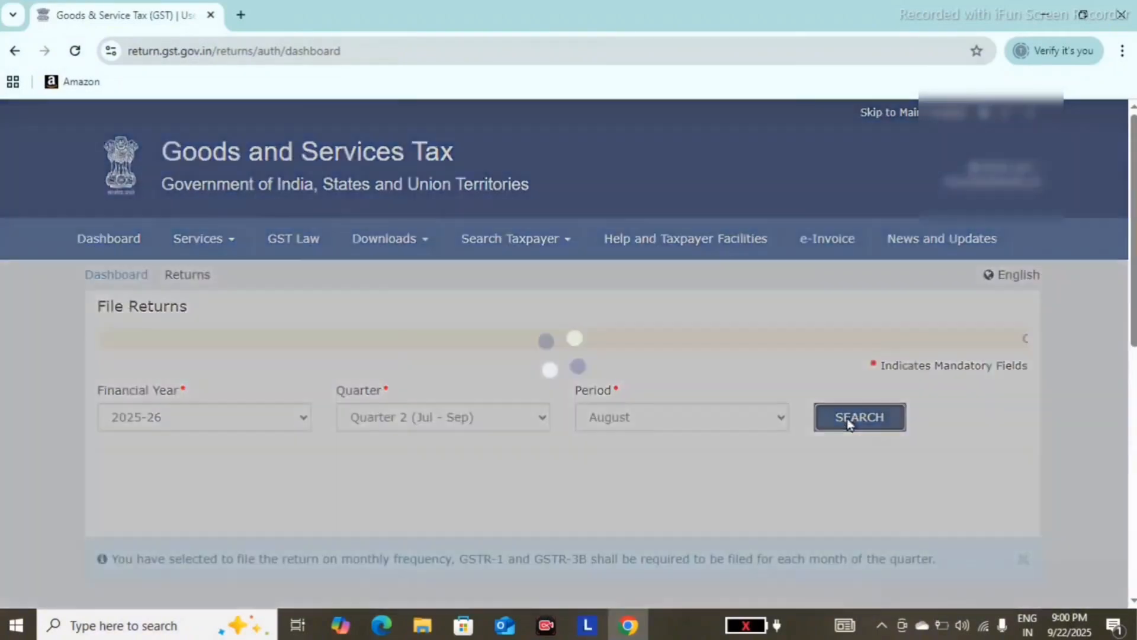
{"action": "scroll", "coordinate": [850, 423], "scroll_direction": "down", "scroll_amount": 8}
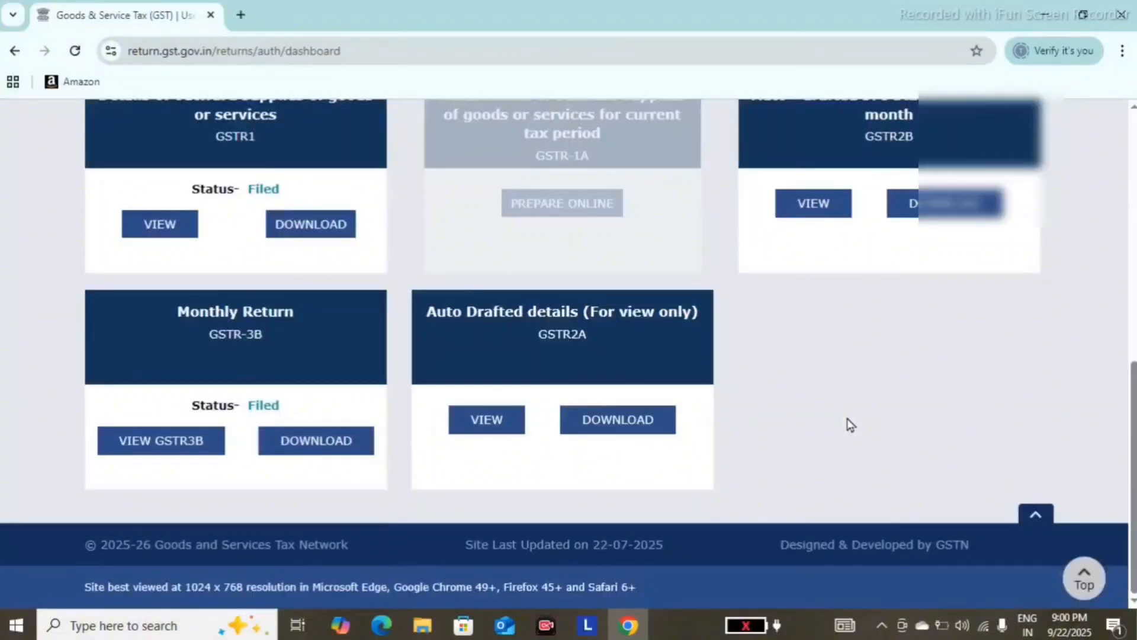